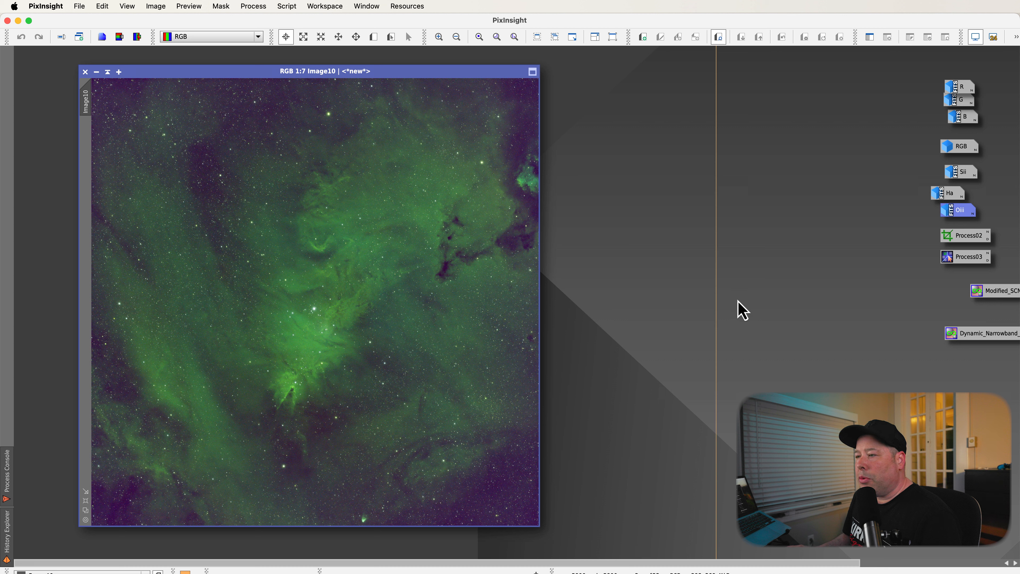
Apply the Modified_SCNR PixelMath process icon to Image10 to remove its green cast.
{"action": "left_click_drag", "start_coordinate": [984, 295], "coordinate": [660, 297]}
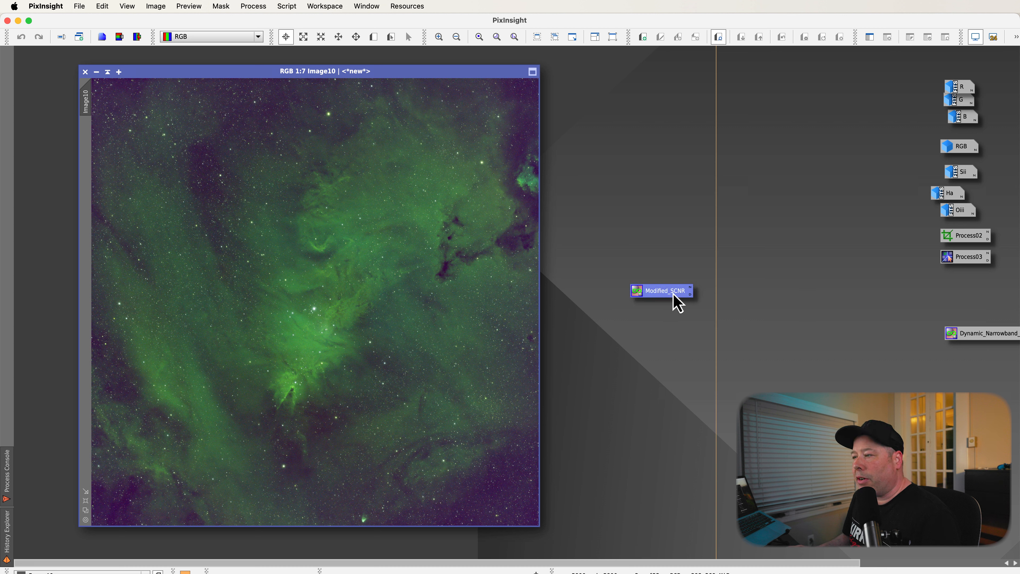
{"action": "double_click", "coordinate": [668, 297]}
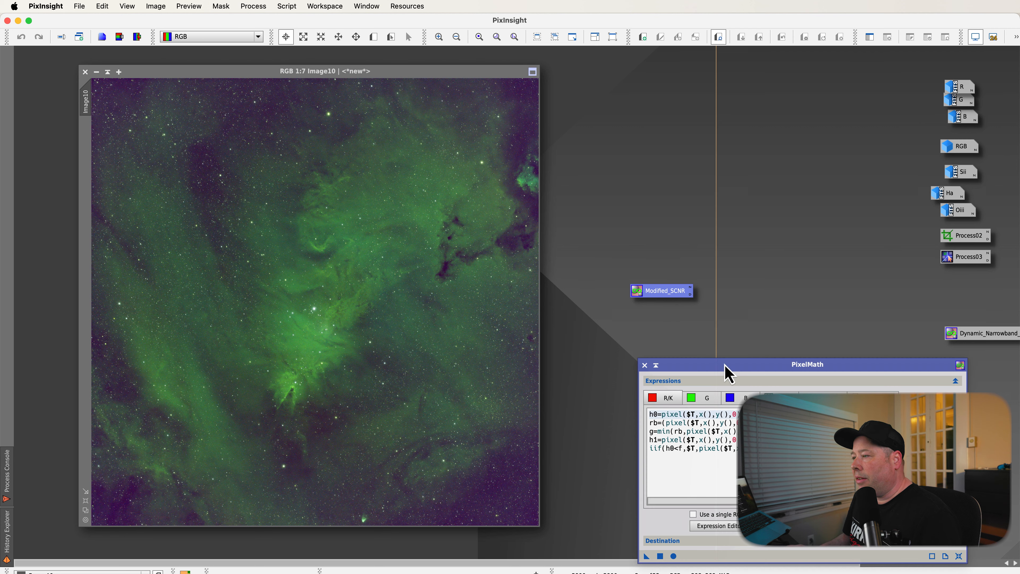
{"action": "left_click_drag", "start_coordinate": [725, 369], "coordinate": [664, 190]}
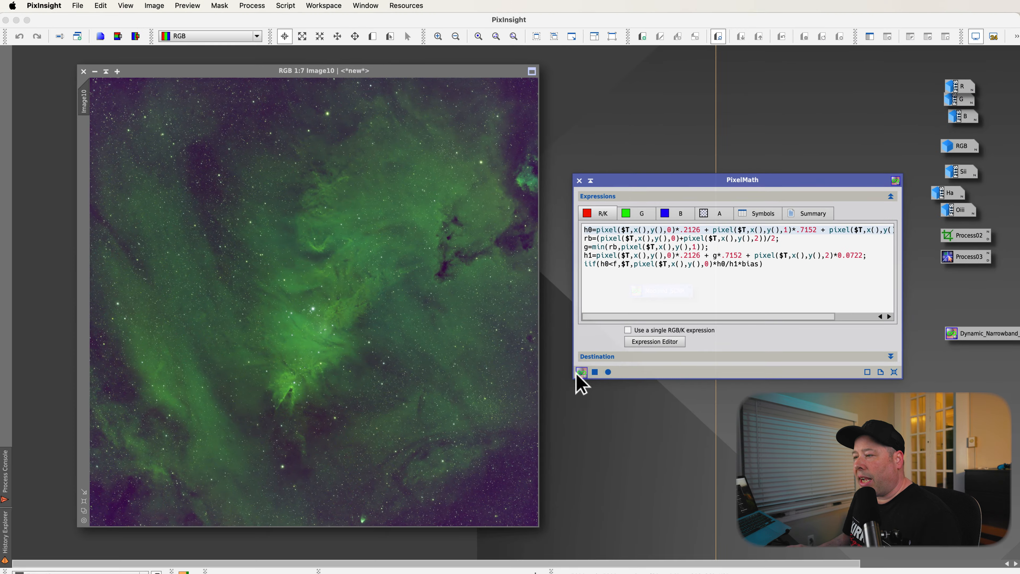
{"action": "left_click_drag", "start_coordinate": [333, 478], "coordinate": [381, 333]}
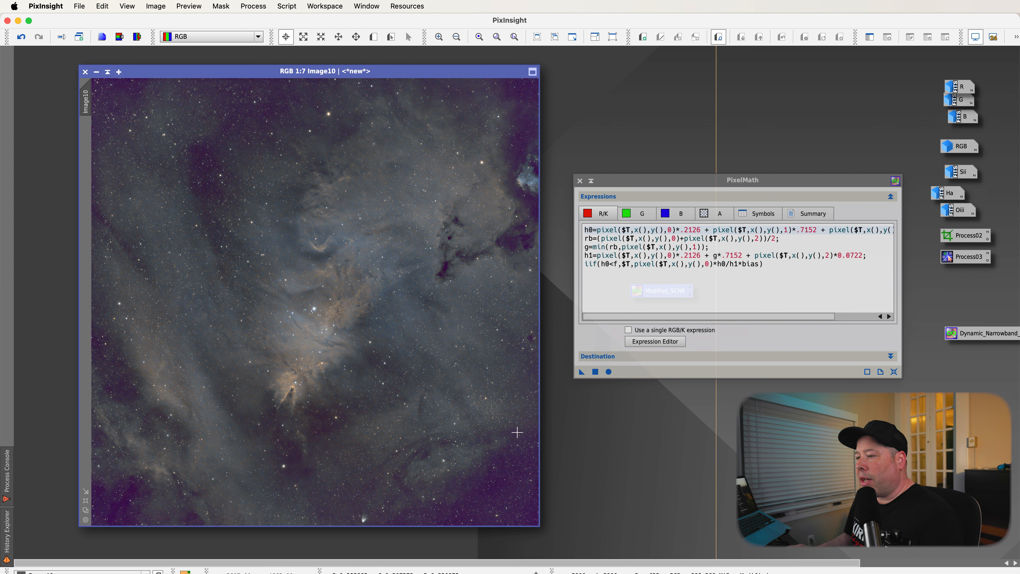
Remove the magenta cast by inverting Image10, applying Modified_SCNR again, inverting it back, and closing PixelMath.
{"action": "key", "text": "super+i"}
{"action": "key", "text": "super+i"}
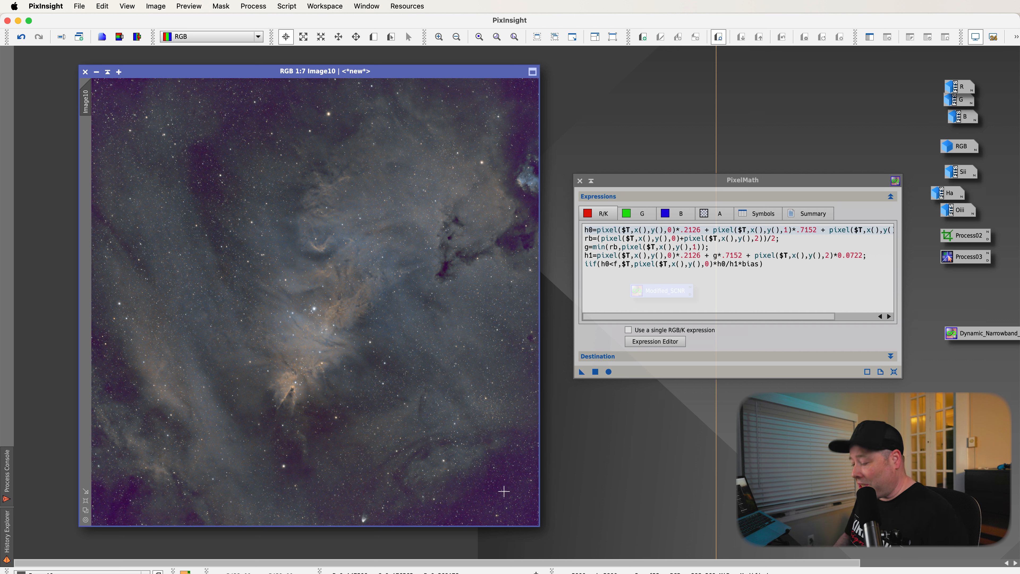
{"action": "key", "text": "super+i"}
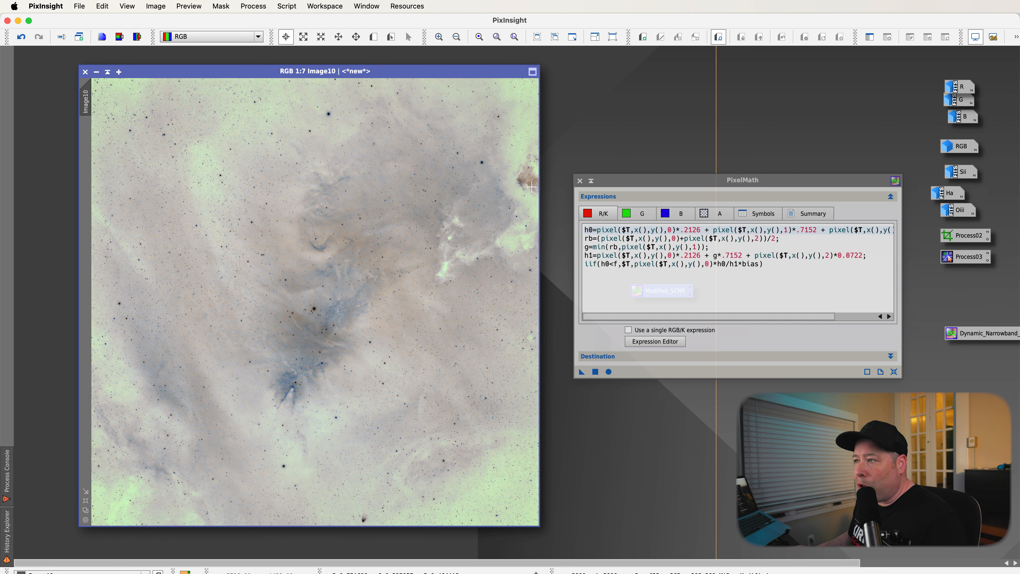
{"action": "left_click_drag", "start_coordinate": [582, 371], "coordinate": [423, 351]}
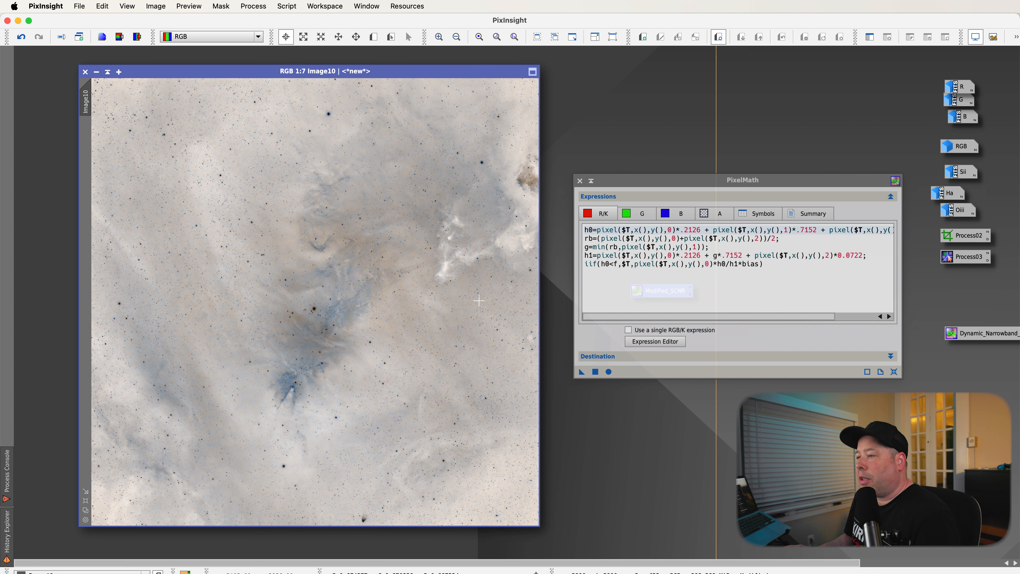
{"action": "key", "text": "ctrl+i"}
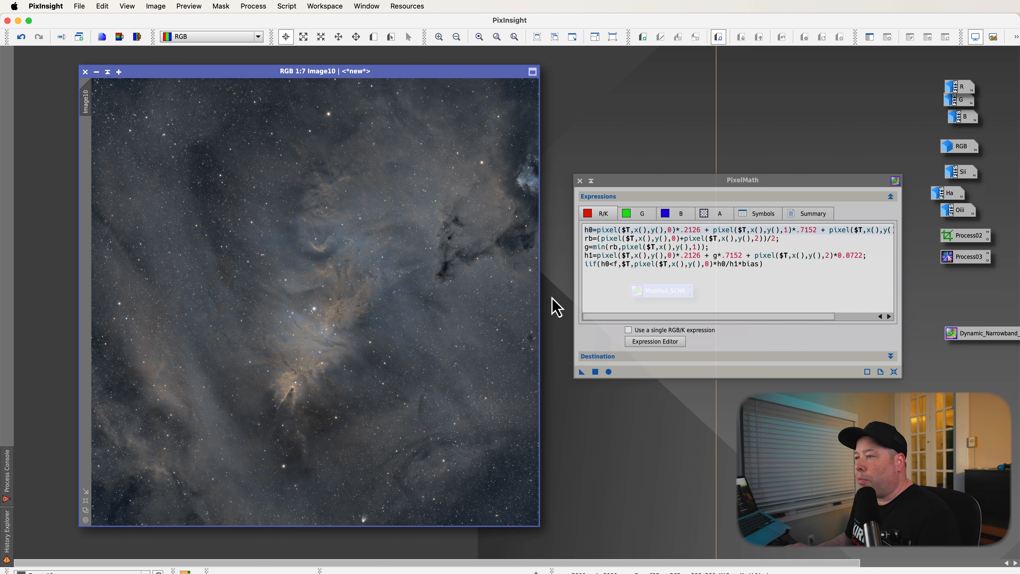
{"action": "left_click_drag", "start_coordinate": [661, 179], "coordinate": [716, 211]}
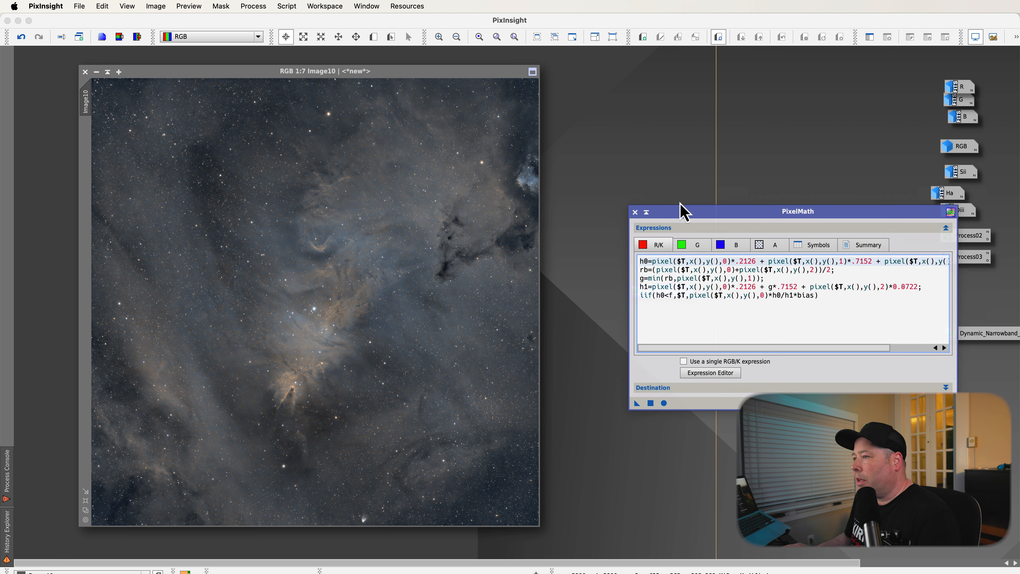
{"action": "left_click", "coordinate": [636, 212]}
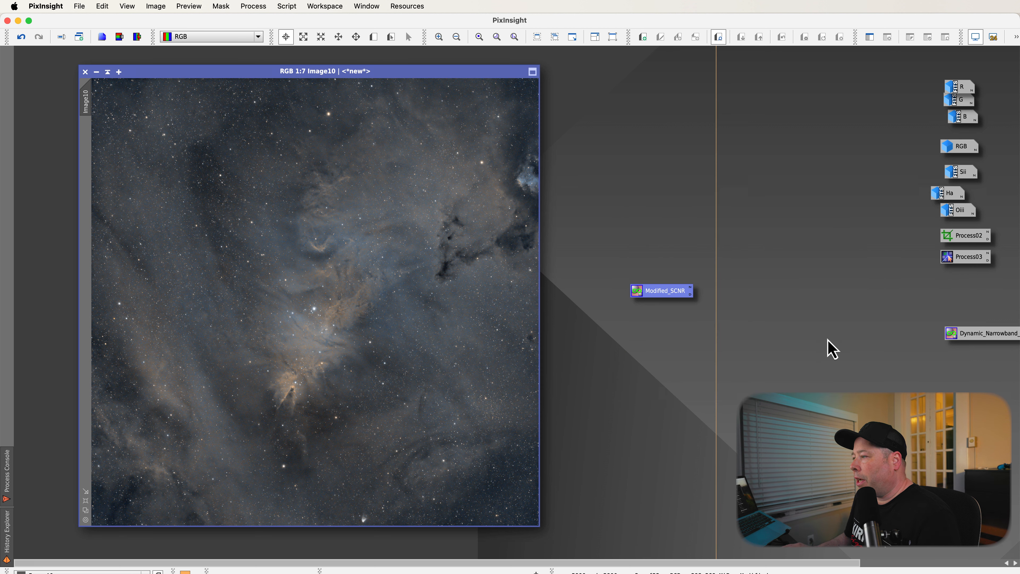
Open the Dynamic_Narrowband PixelMath icon and examine its R/K, G and B channel expressions.
{"action": "double_click", "coordinate": [992, 335]}
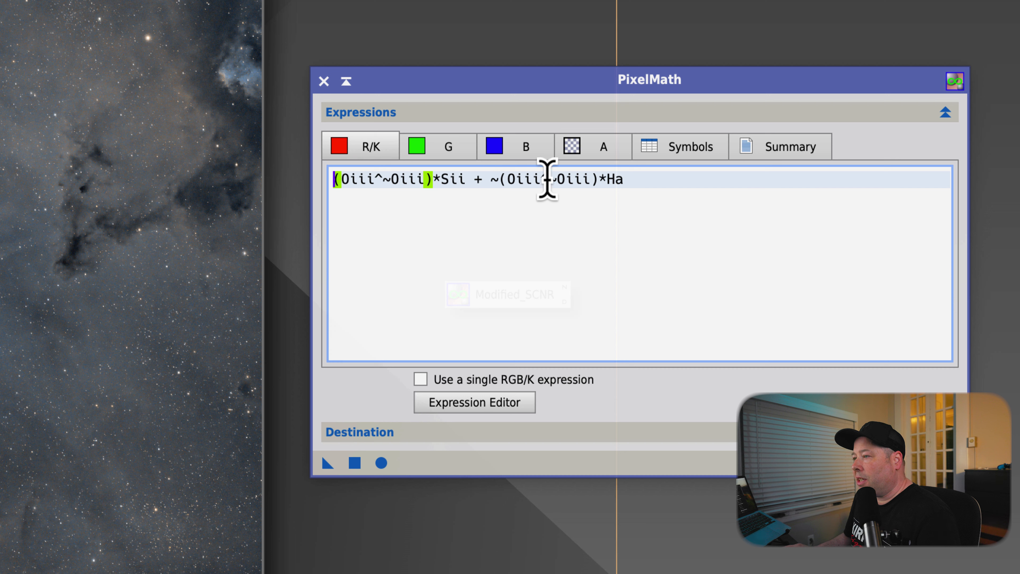
{"action": "left_click_drag", "start_coordinate": [646, 181], "coordinate": [307, 170]}
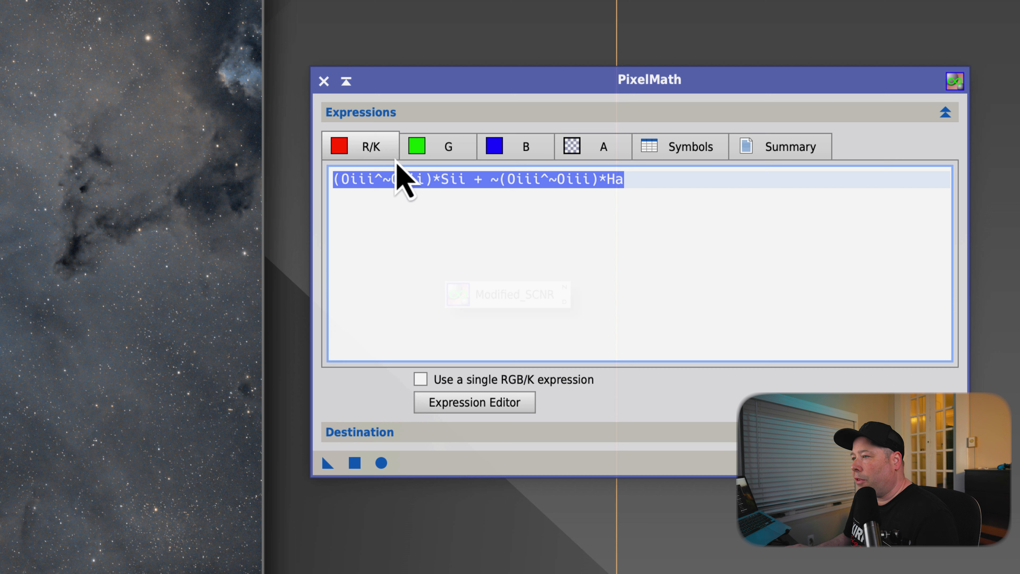
{"action": "left_click", "coordinate": [433, 156]}
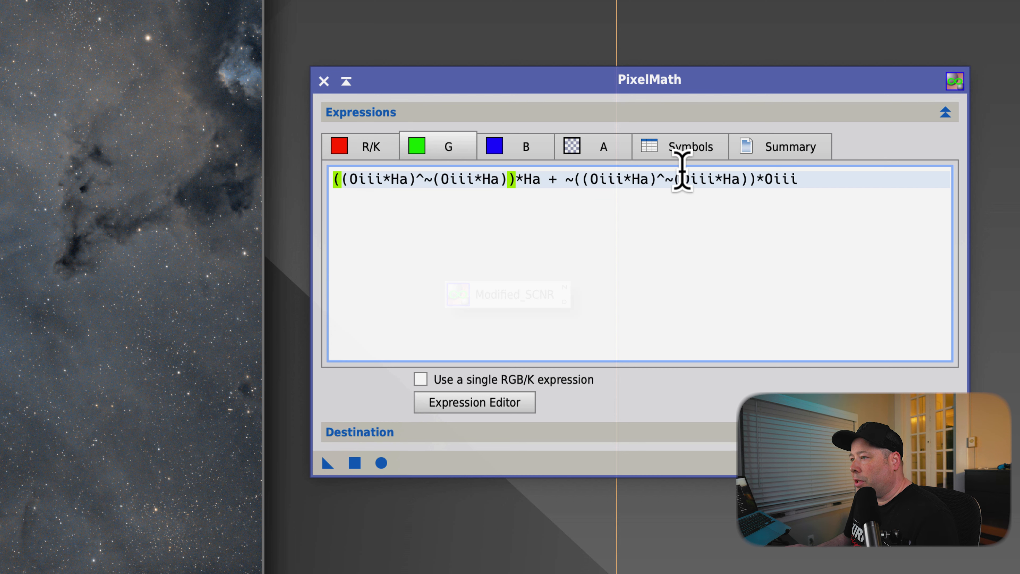
{"action": "left_click", "coordinate": [491, 155]}
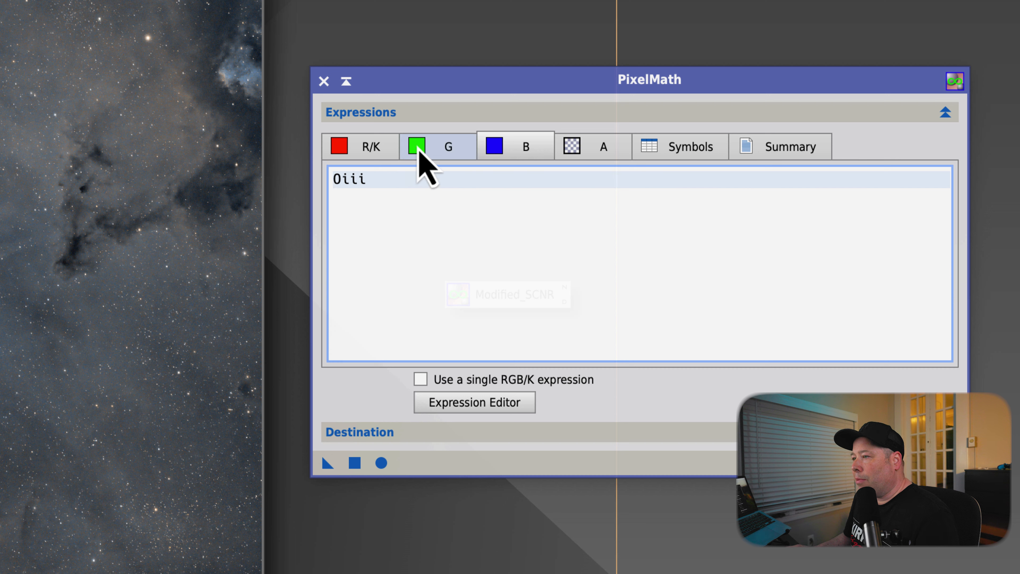
{"action": "left_click", "coordinate": [420, 152]}
{"action": "left_click", "coordinate": [348, 154]}
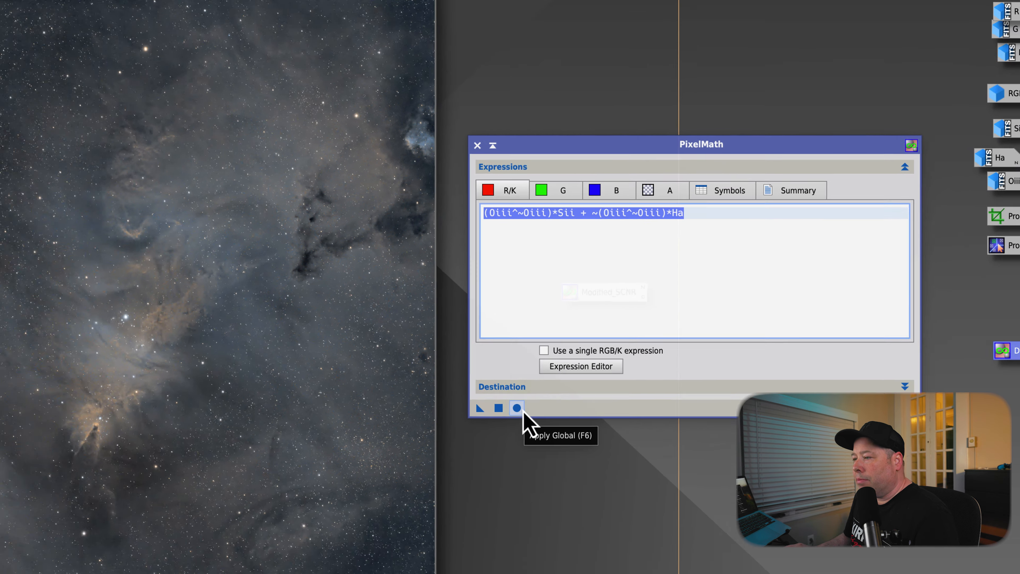
Apply the Dynamic_Narrowband expressions globally to create a new combined color image.
{"action": "left_click", "coordinate": [381, 463]}
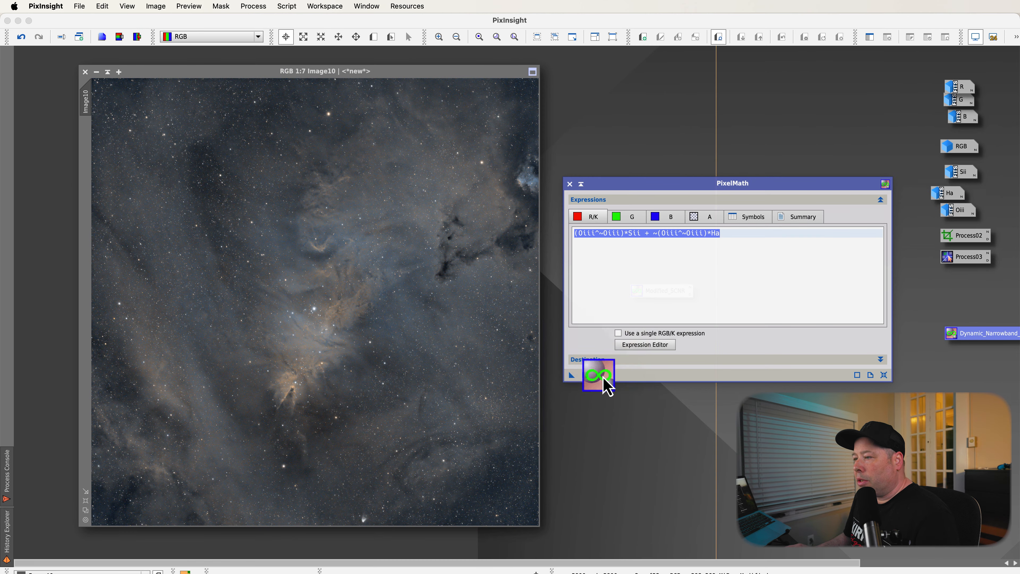
{"action": "left_click", "coordinate": [534, 339]}
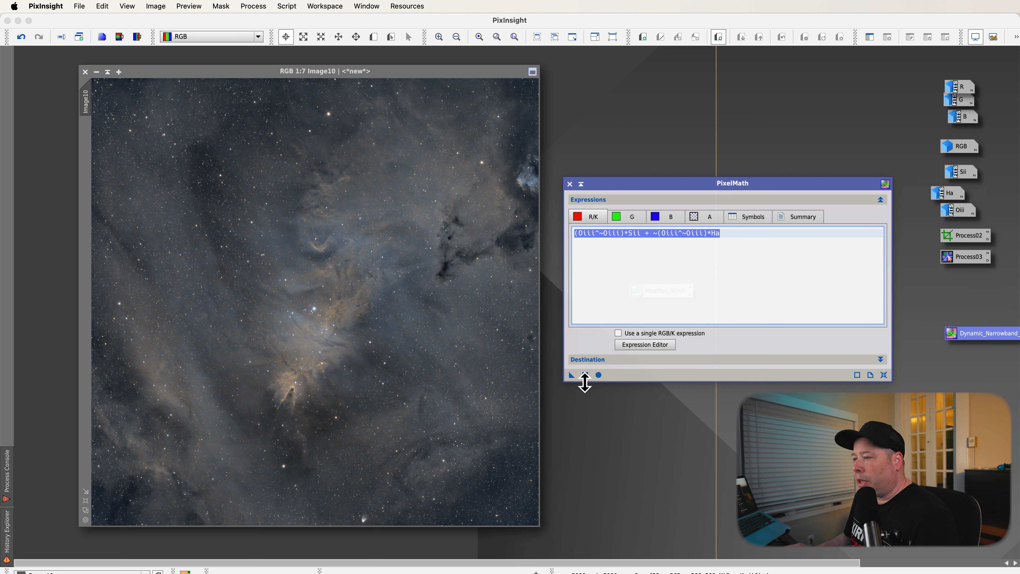
{"action": "left_click_drag", "start_coordinate": [572, 375], "coordinate": [593, 390]}
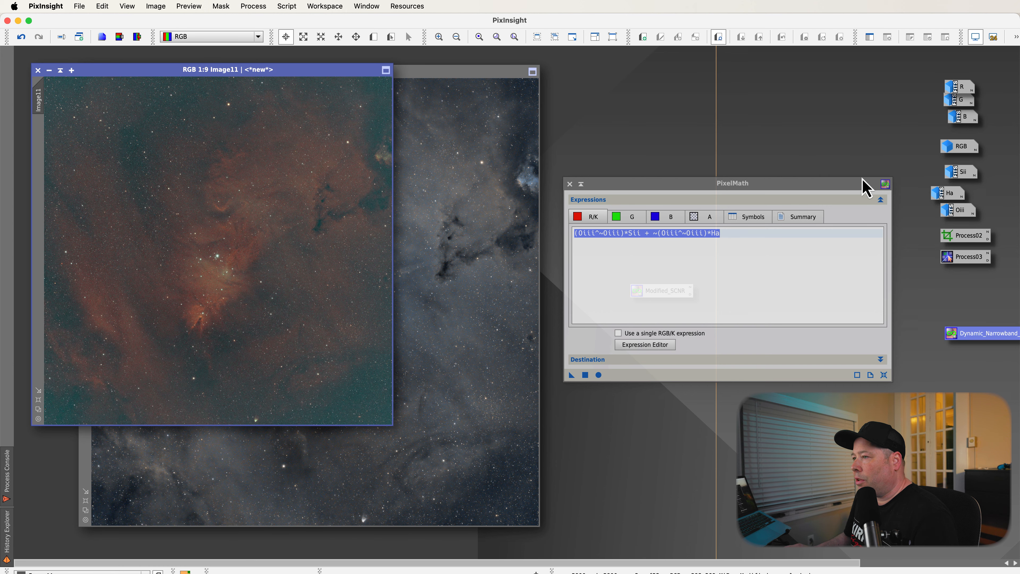
Close PixelMath and arrange the new Image11 beside Image10 at the same zoom level.
{"action": "left_click", "coordinate": [569, 183]}
{"action": "left_click_drag", "start_coordinate": [283, 71], "coordinate": [711, 95]}
{"action": "key", "text": "super+0"}
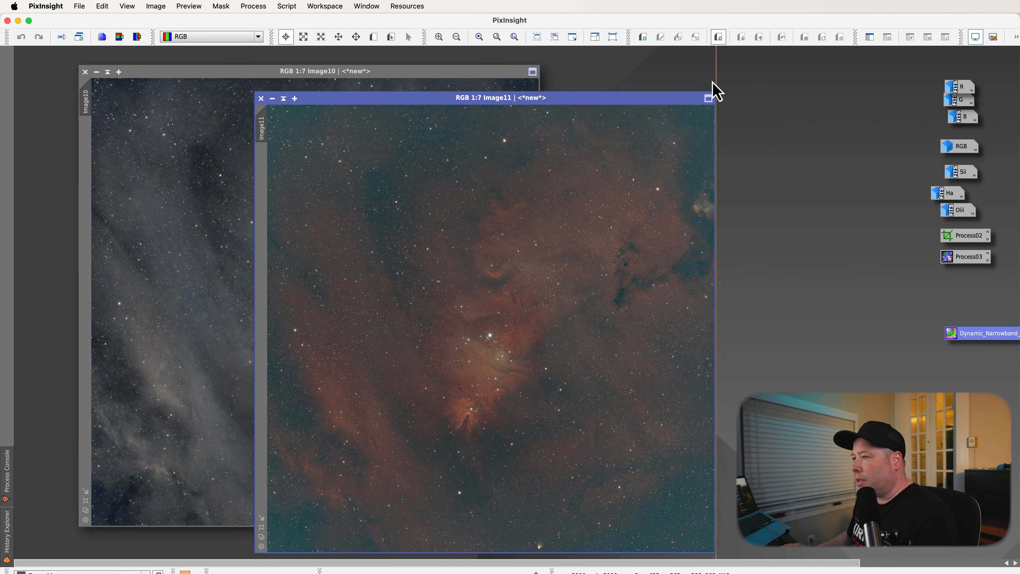
{"action": "left_click_drag", "start_coordinate": [512, 101], "coordinate": [791, 71]}
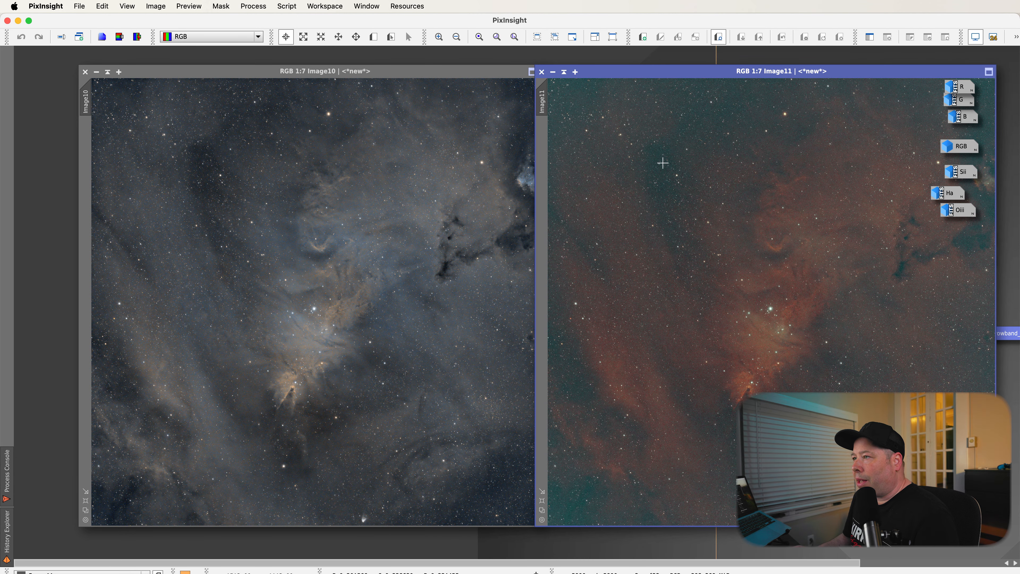
{"action": "left_click_drag", "start_coordinate": [660, 76], "coordinate": [667, 76]}
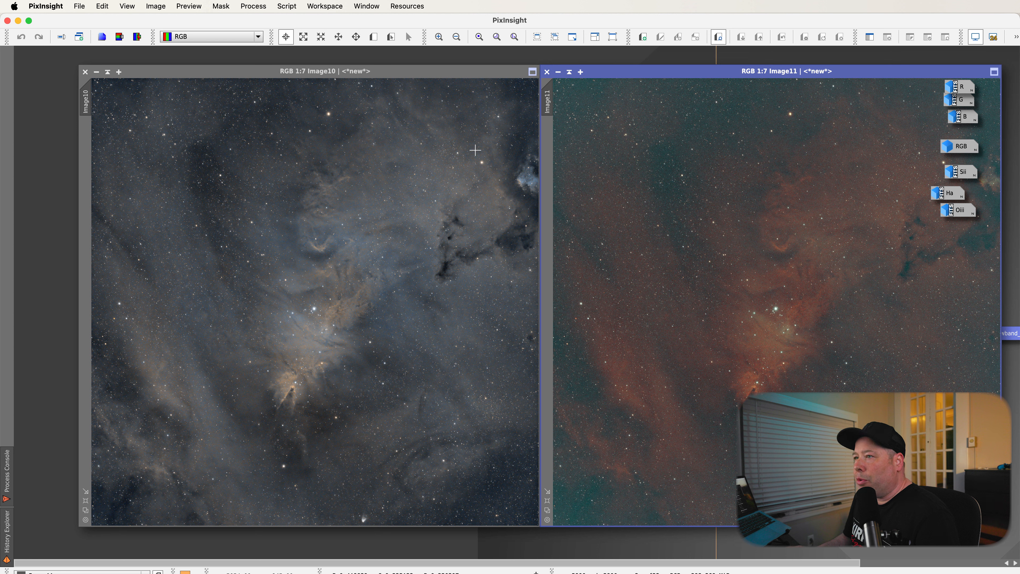
Open LRGBCombination, disable the R, G and B channels, and enable Chrominance Noise Reduction.
{"action": "left_click", "coordinate": [249, 7]}
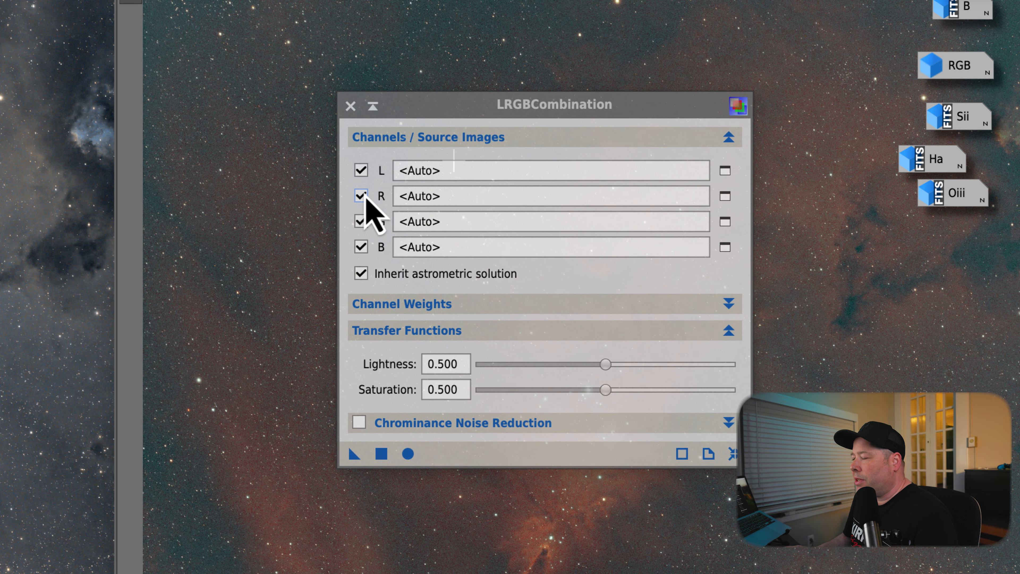
{"action": "left_click", "coordinate": [361, 196]}
{"action": "left_click", "coordinate": [360, 221]}
{"action": "left_click", "coordinate": [360, 247]}
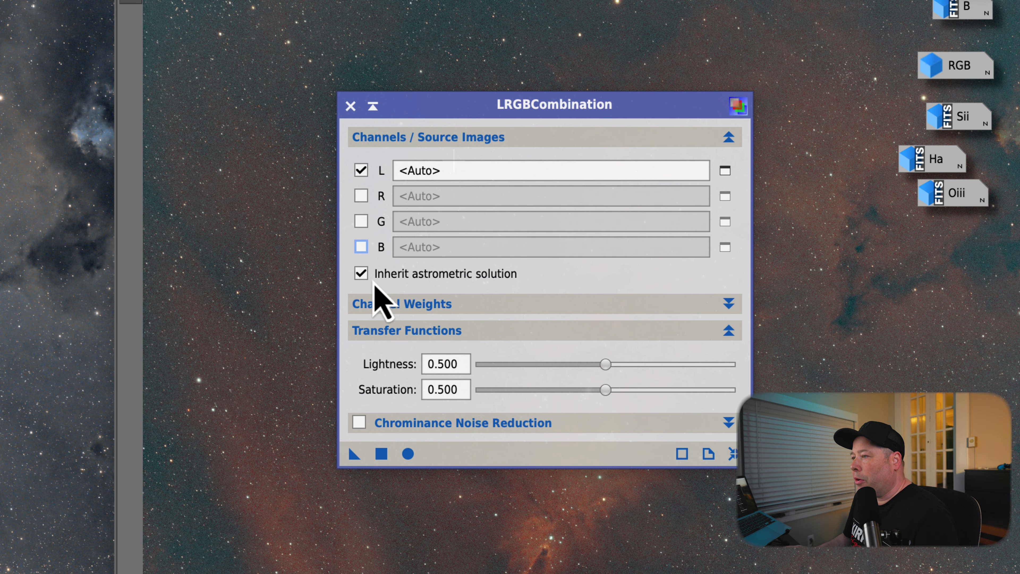
{"action": "left_click", "coordinate": [359, 421]}
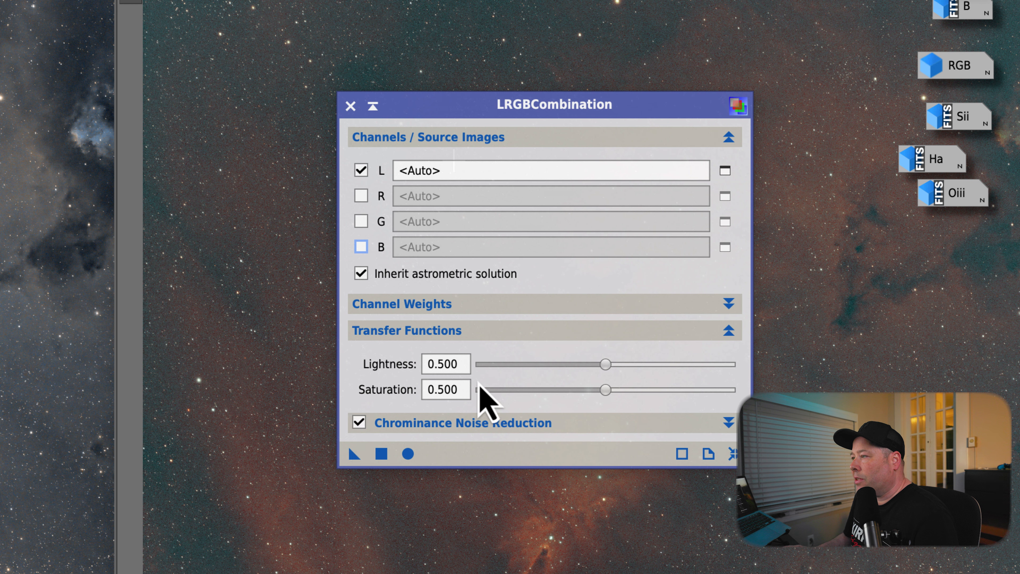
Set Ha as the luminance source, apply LRGBCombination to Image10, and toggle undo/redo to compare.
{"action": "left_click_drag", "start_coordinate": [502, 104], "coordinate": [467, 95]}
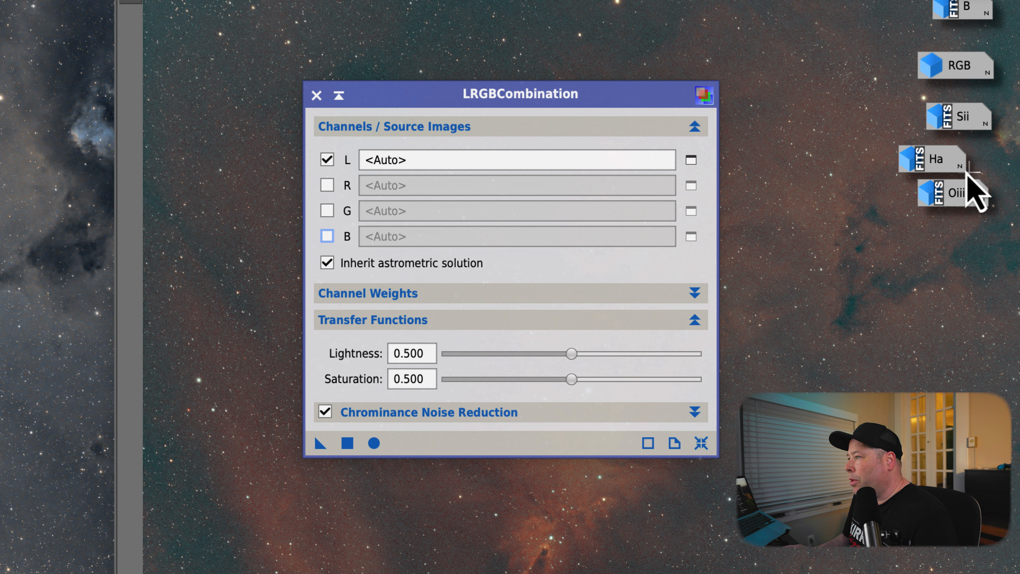
{"action": "left_click_drag", "start_coordinate": [944, 169], "coordinate": [462, 176]}
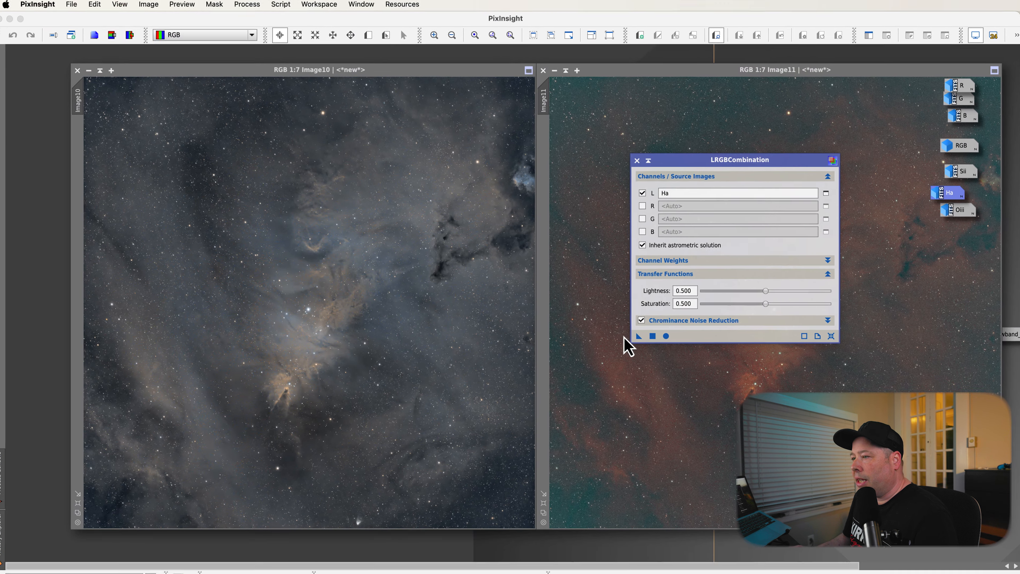
{"action": "left_click_drag", "start_coordinate": [320, 443], "coordinate": [0, 438]}
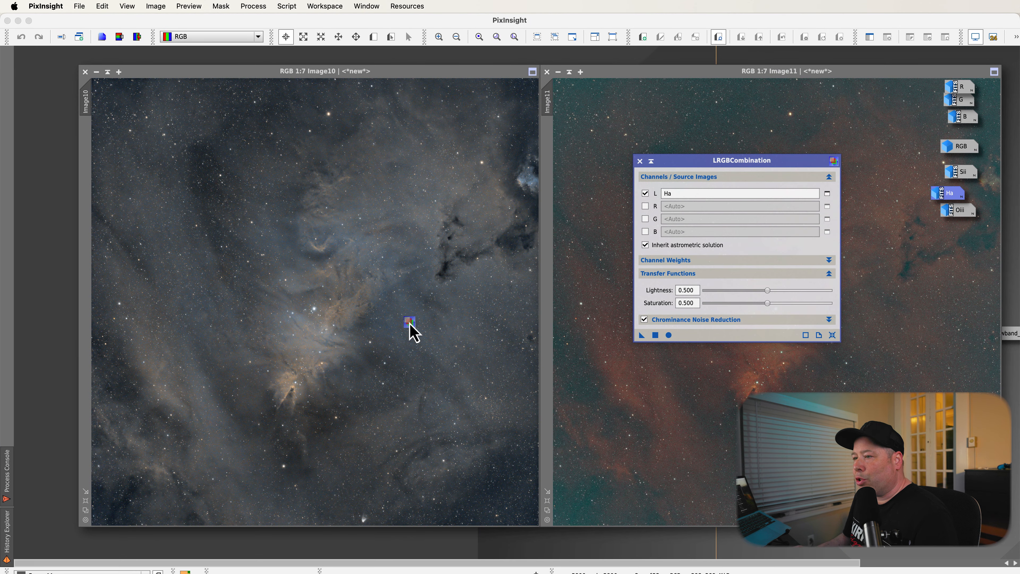
{"action": "left_click_drag", "start_coordinate": [409, 325], "coordinate": [409, 323]}
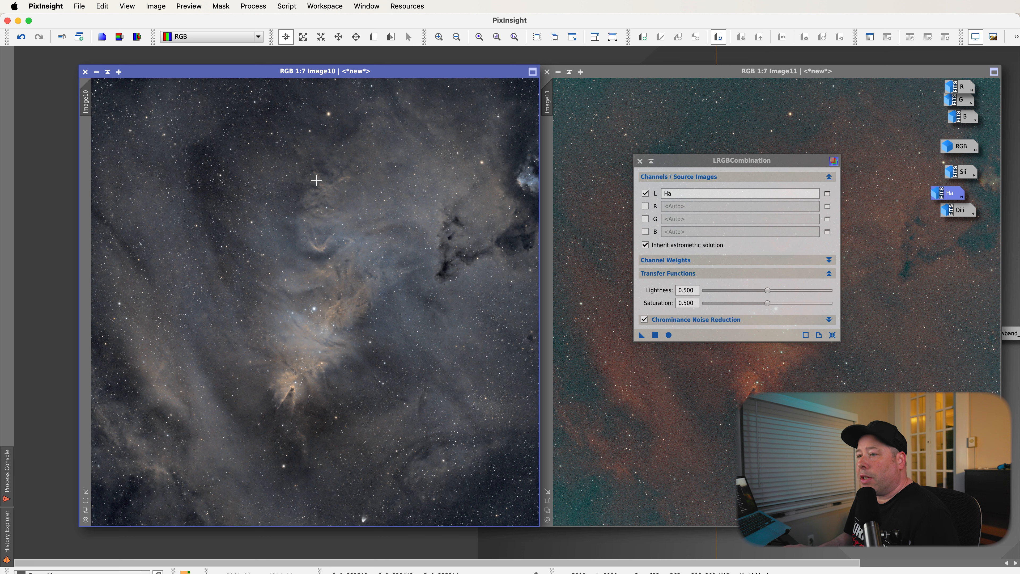
{"action": "left_click", "coordinate": [20, 40]}
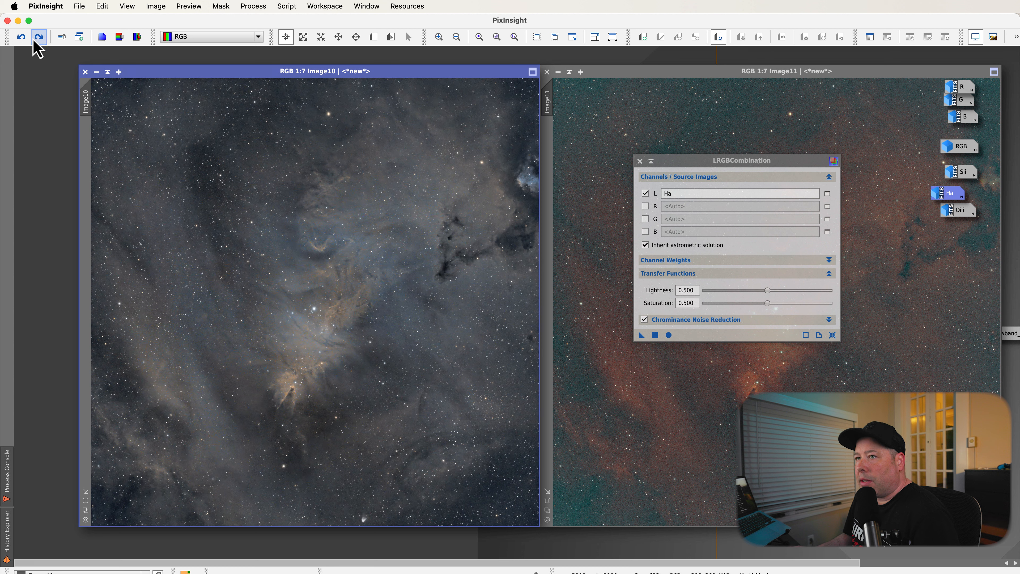
{"action": "left_click", "coordinate": [37, 39]}
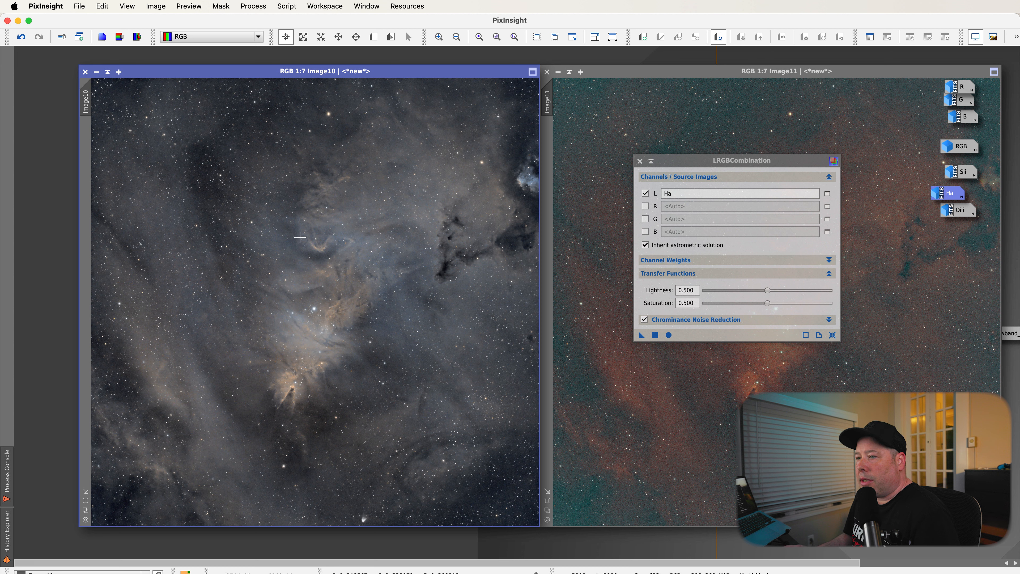
Apply the same Ha luminance combination to Image11, close the dialog, and toggle undo/redo to compare.
{"action": "left_click_drag", "start_coordinate": [740, 168], "coordinate": [488, 154]}
{"action": "left_click_drag", "start_coordinate": [389, 321], "coordinate": [711, 385]}
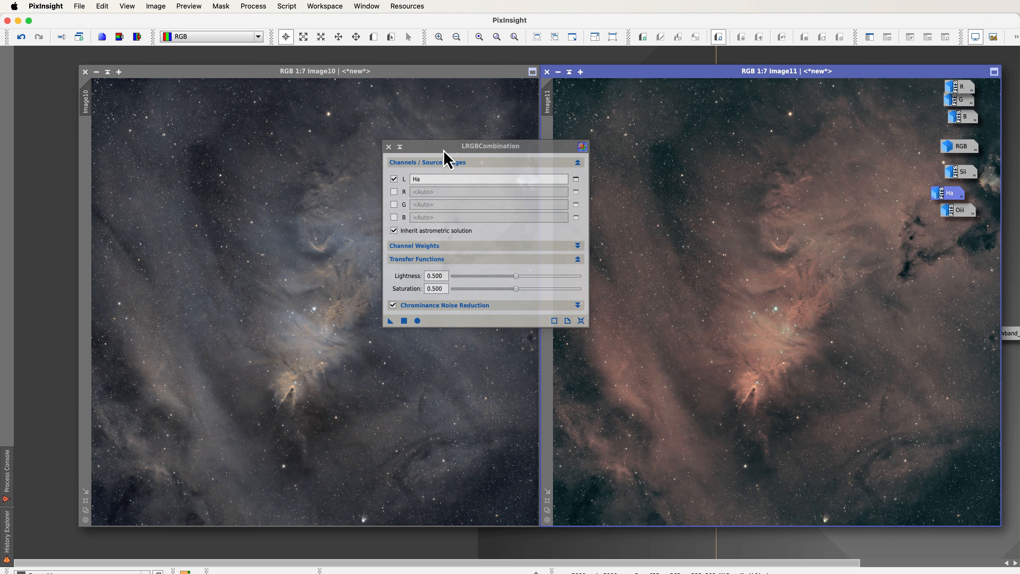
{"action": "left_click_drag", "start_coordinate": [444, 153], "coordinate": [390, 225]}
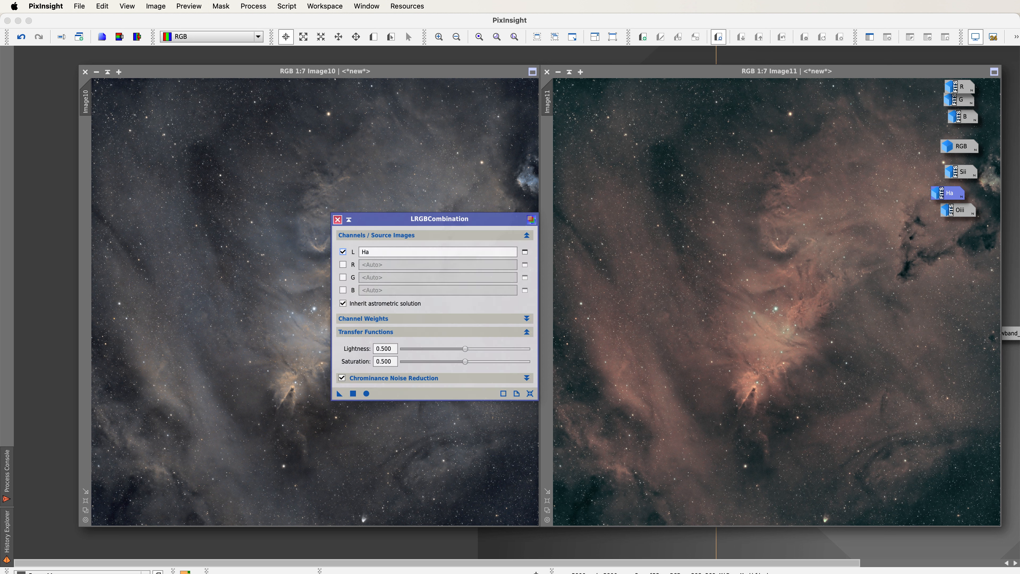
{"action": "left_click", "coordinate": [677, 234]}
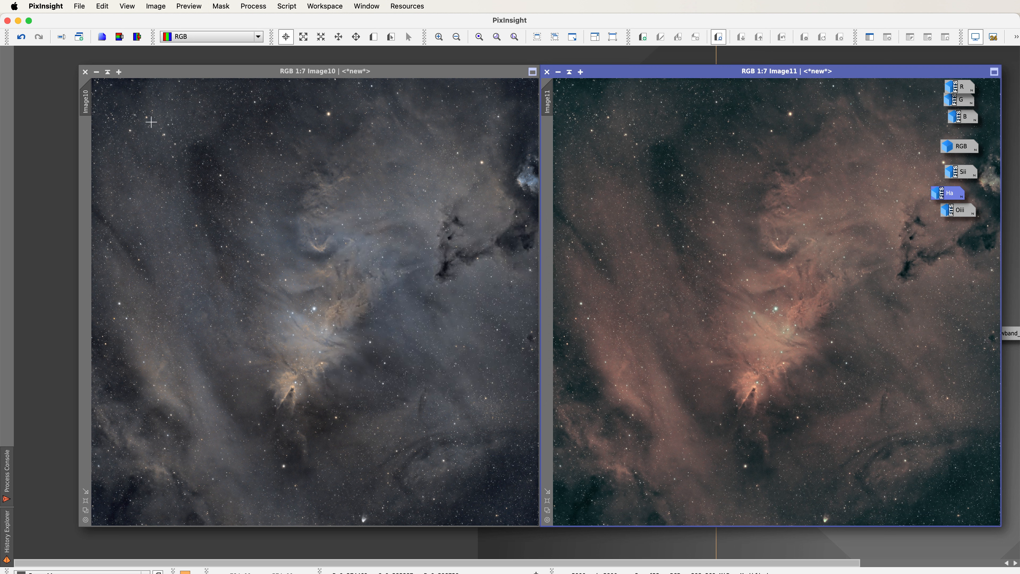
{"action": "left_click", "coordinate": [21, 42]}
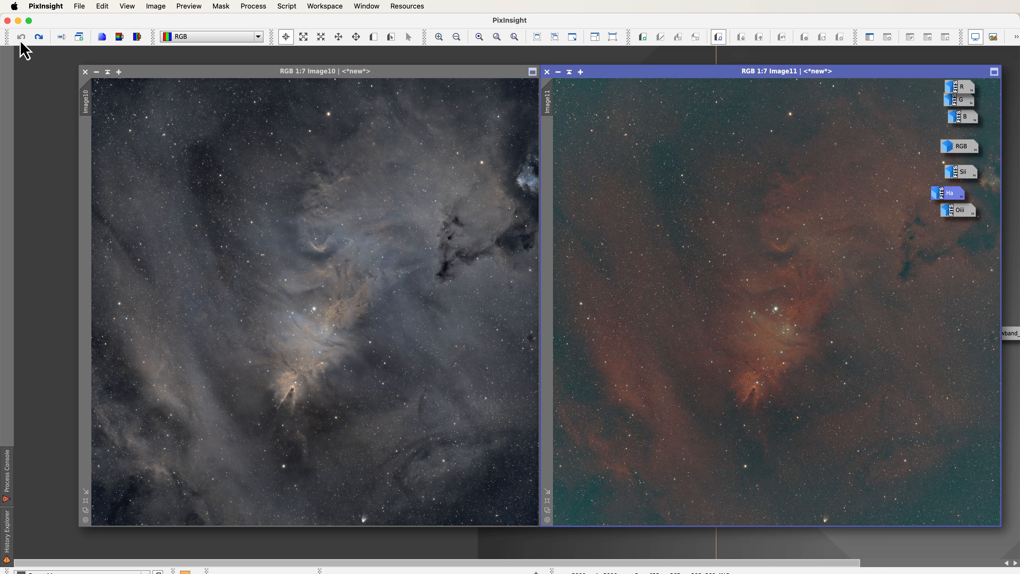
{"action": "left_click", "coordinate": [39, 38]}
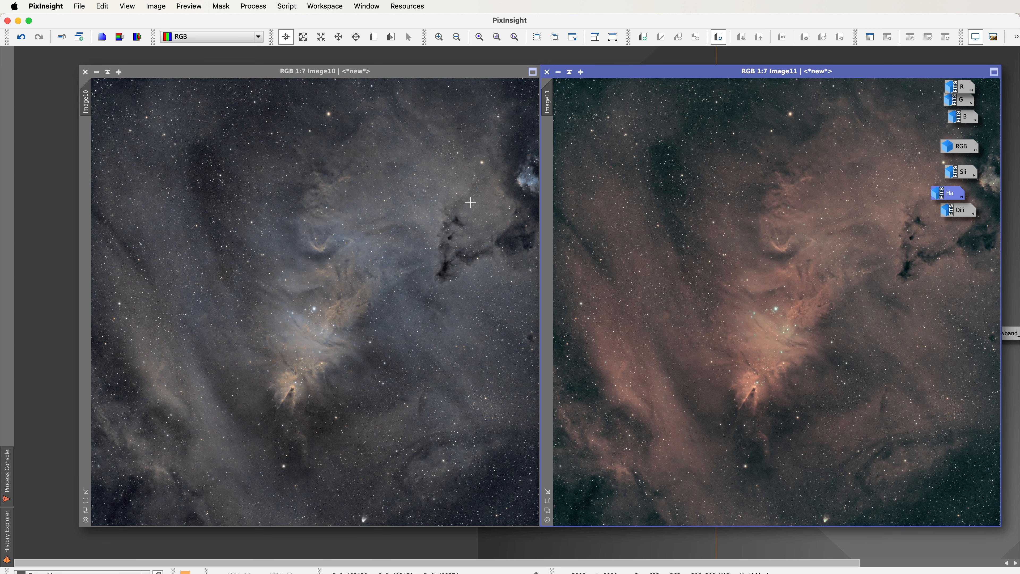
Open CurvesTransformation on Image10 with real-time preview and apply an S-curve to boost contrast.
{"action": "mouse_move", "coordinate": [961, 103]}
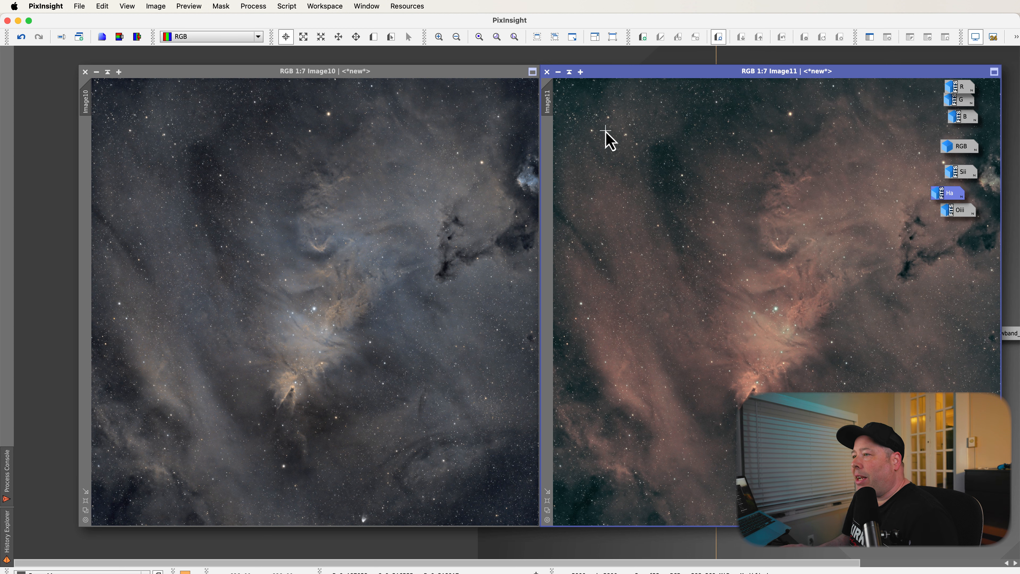
{"action": "left_click", "coordinate": [291, 77]}
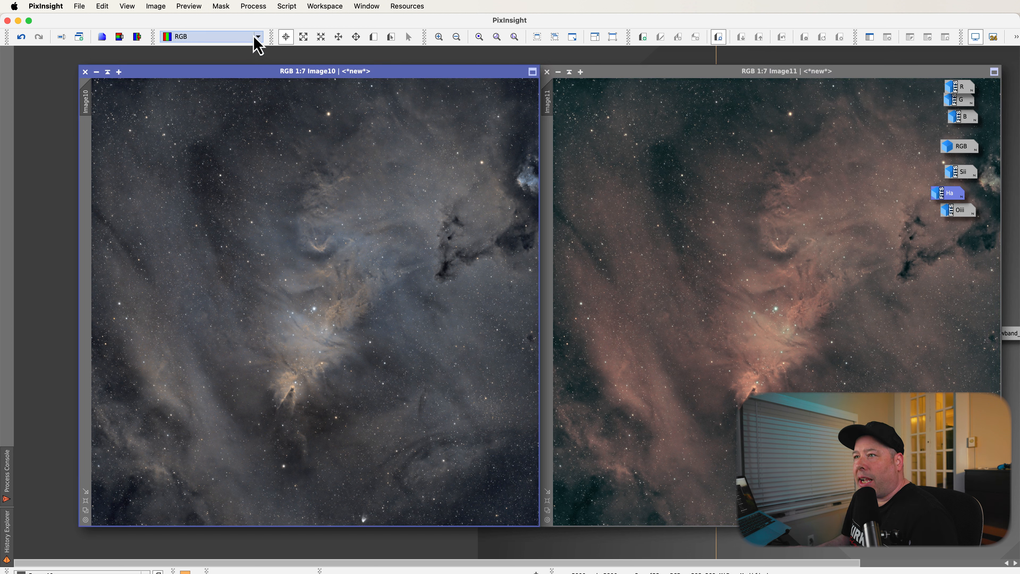
{"action": "left_click", "coordinate": [254, 6]}
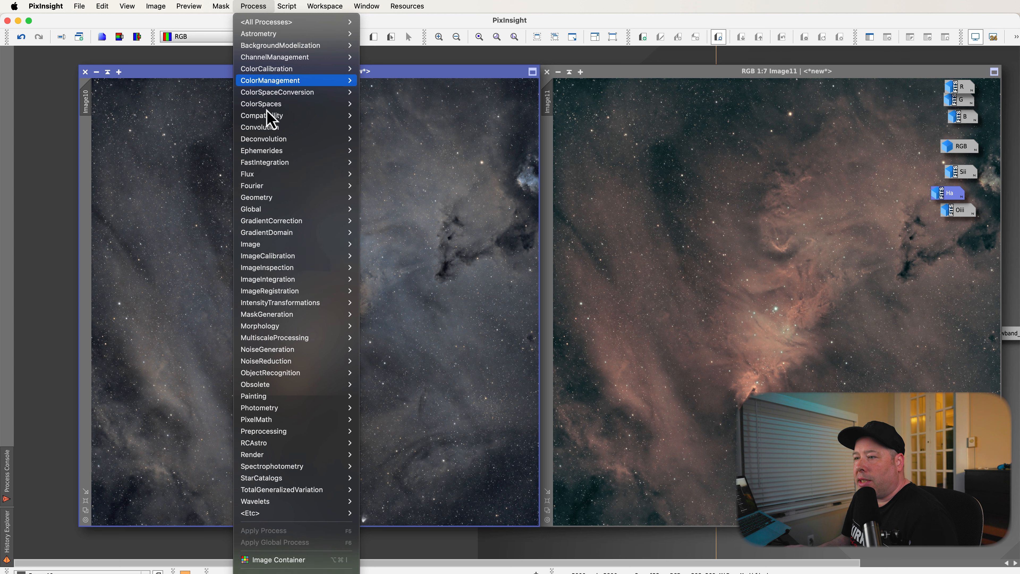
{"action": "mouse_move", "coordinate": [286, 306]}
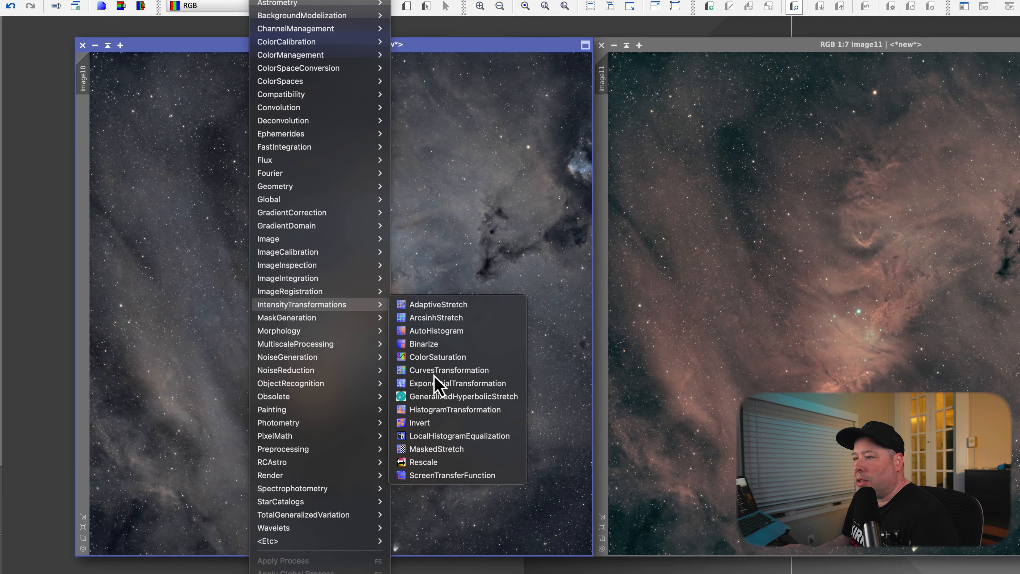
{"action": "left_click", "coordinate": [435, 371]}
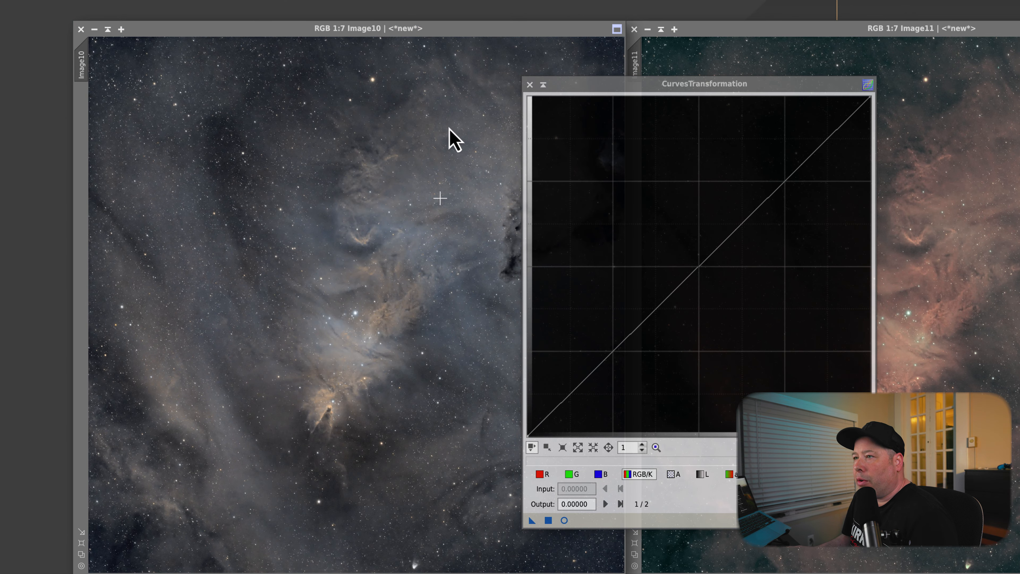
{"action": "left_click", "coordinate": [414, 45]}
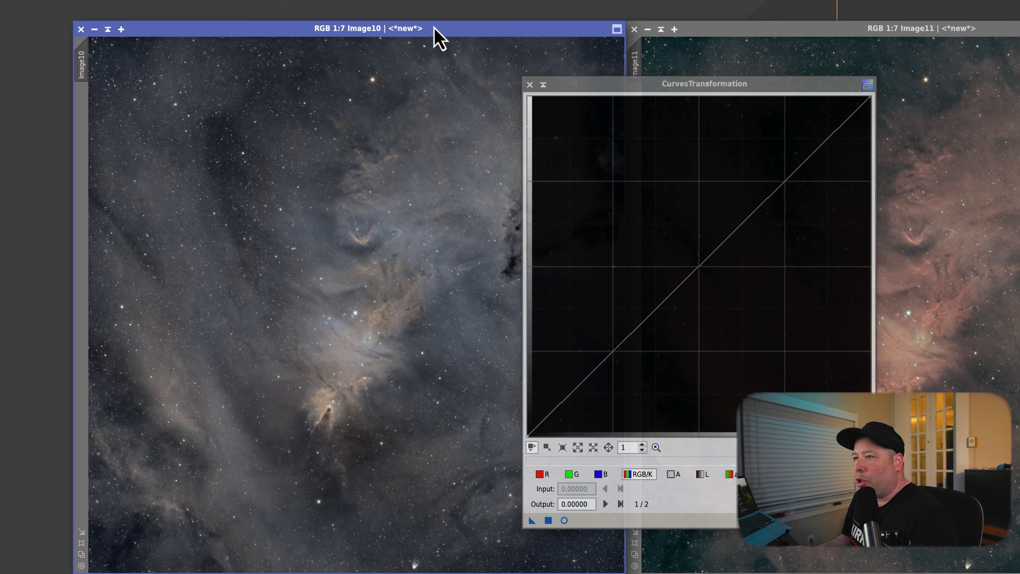
{"action": "left_click", "coordinate": [565, 520]}
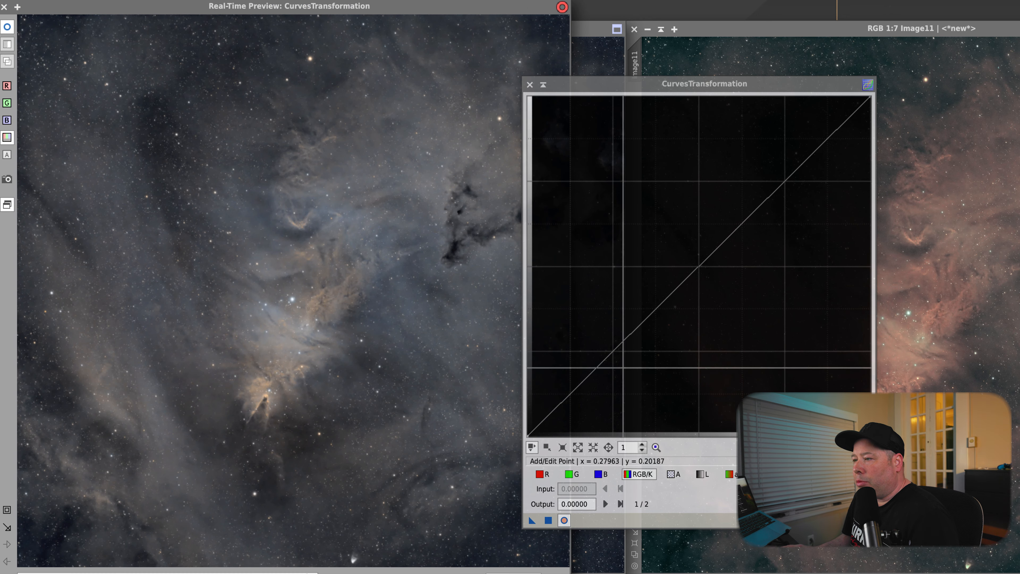
{"action": "left_click_drag", "start_coordinate": [623, 367], "coordinate": [623, 360]}
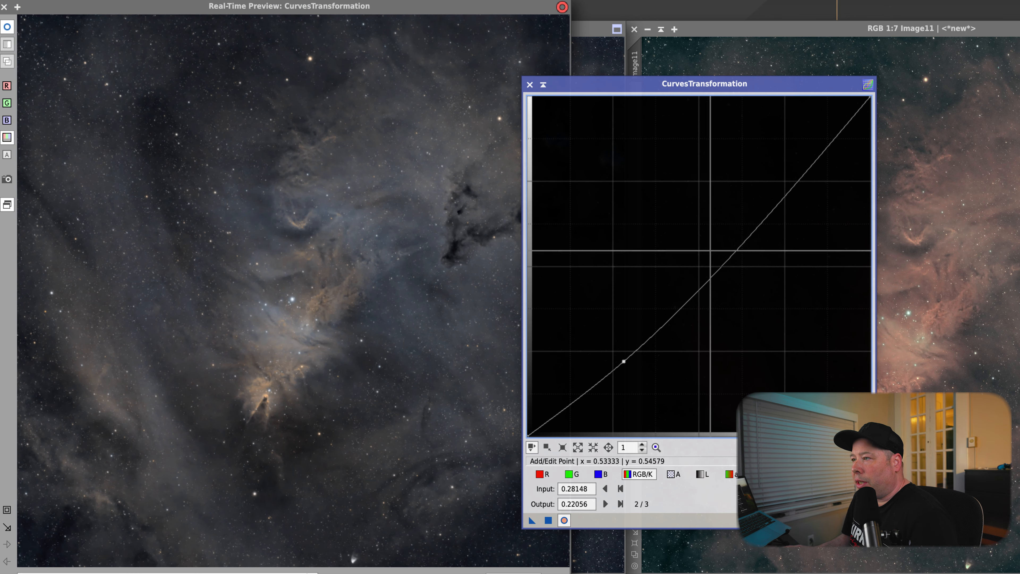
{"action": "left_click_drag", "start_coordinate": [784, 182], "coordinate": [770, 165]}
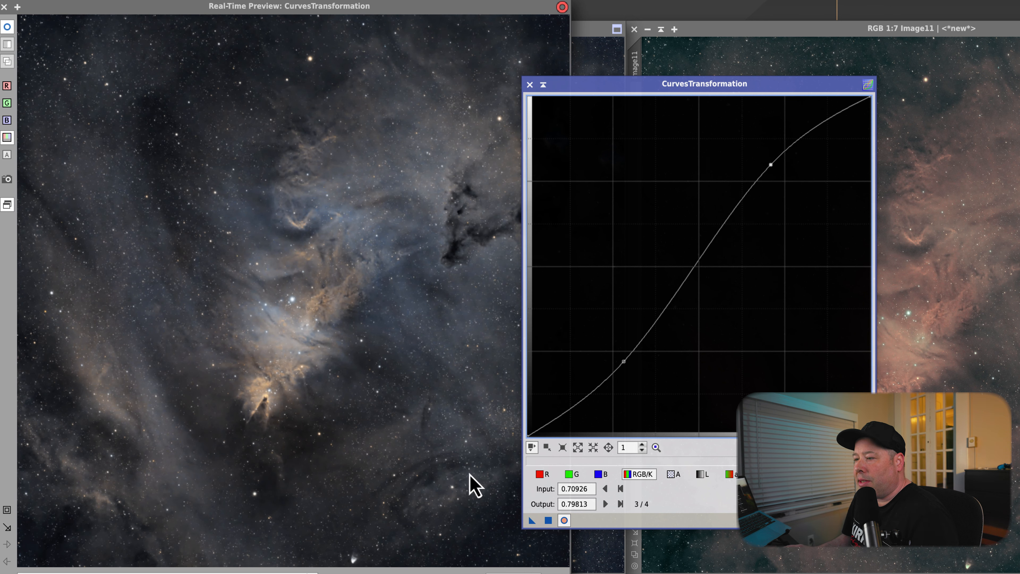
{"action": "left_click", "coordinate": [550, 523]}
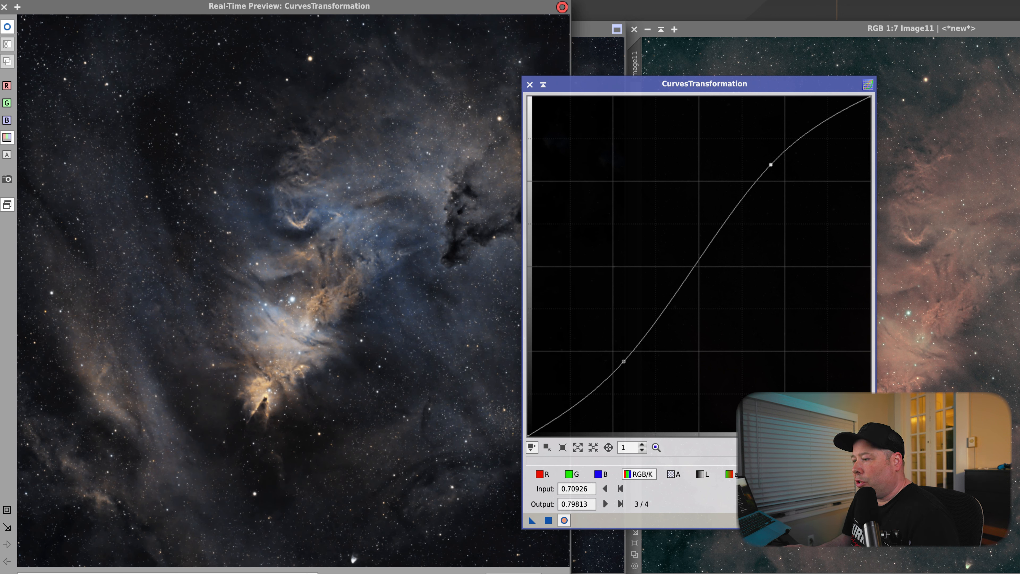
Reset the curve and apply a saturation curve raising the midpoint to boost Image10's color saturation.
{"action": "left_click", "coordinate": [867, 520]}
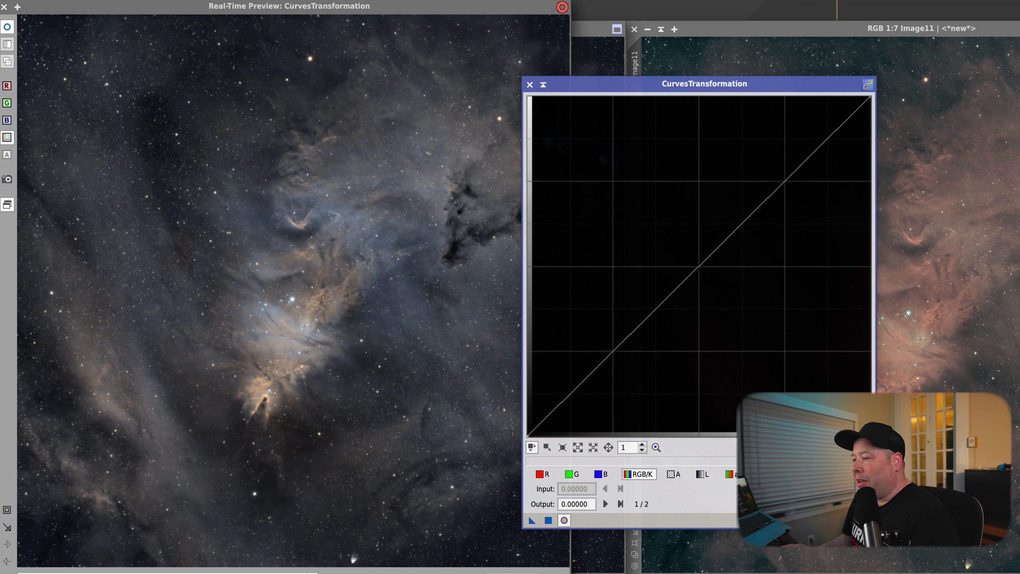
{"action": "left_click", "coordinate": [696, 270]}
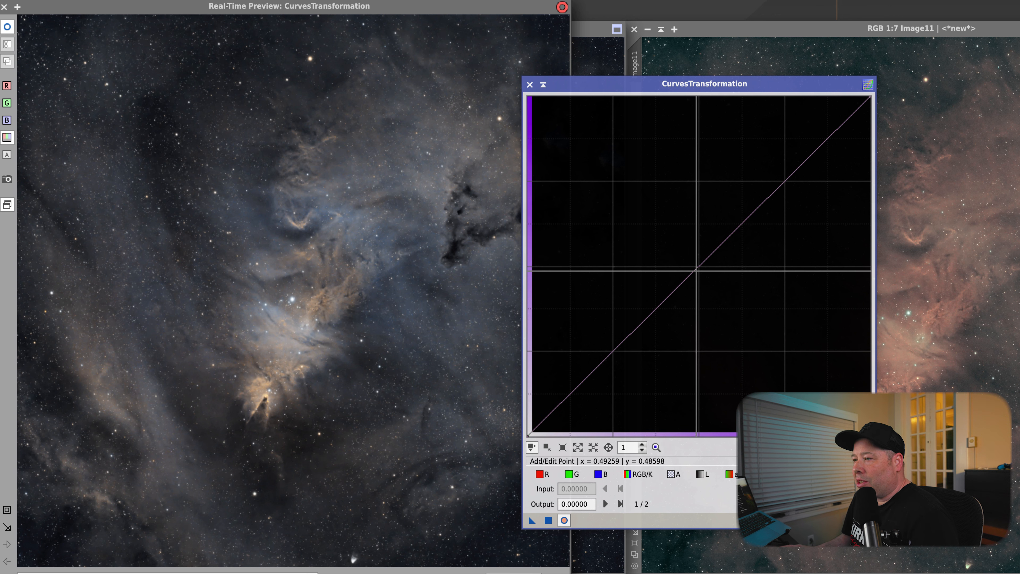
{"action": "left_click_drag", "start_coordinate": [696, 270], "coordinate": [671, 227]}
{"action": "left_click_drag", "start_coordinate": [532, 519], "coordinate": [556, 534]}
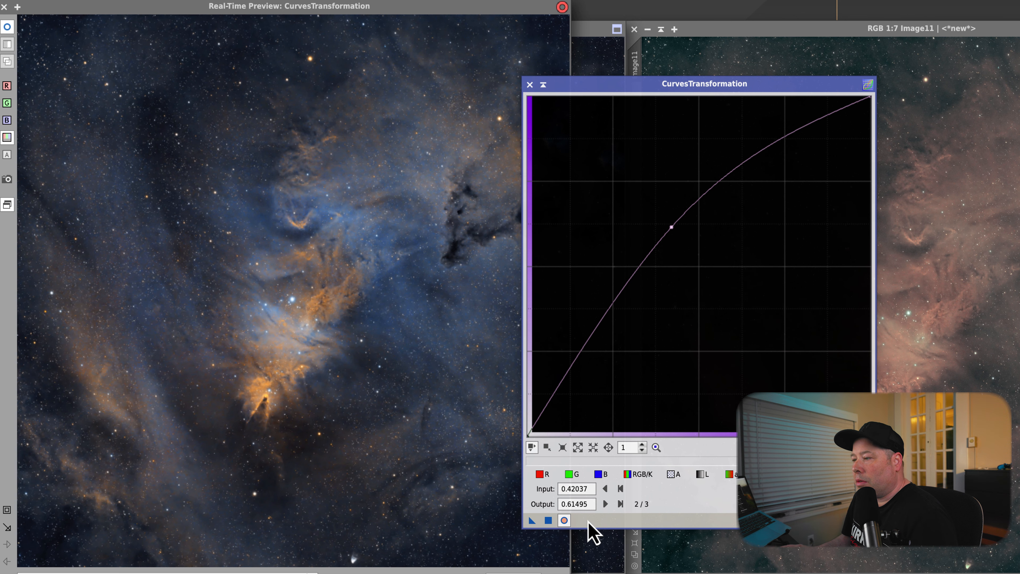
Reset the curve and apply a second, gentler saturation boost to Image10.
{"action": "left_click", "coordinate": [867, 520]}
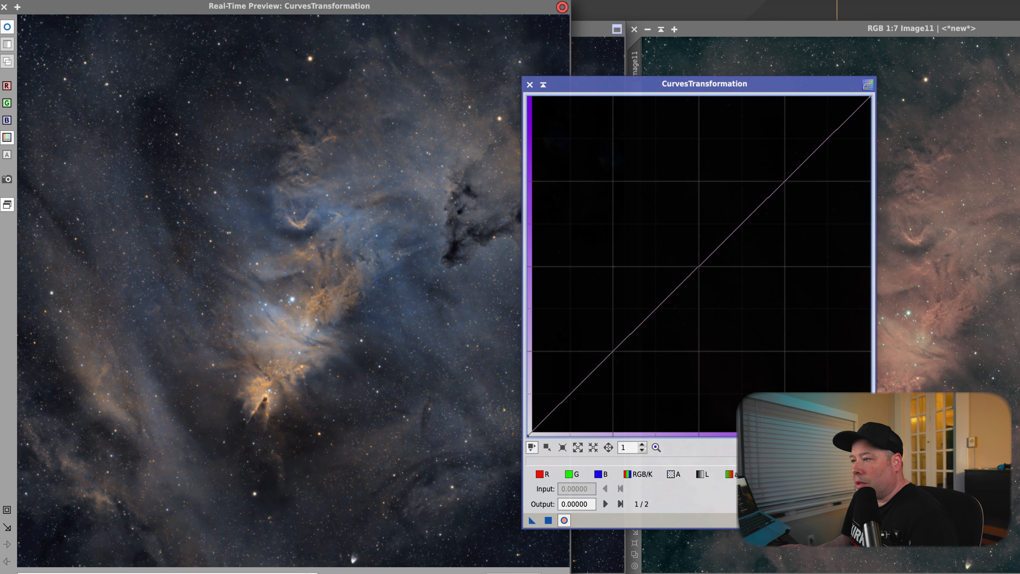
{"action": "left_click_drag", "start_coordinate": [700, 267], "coordinate": [685, 250]}
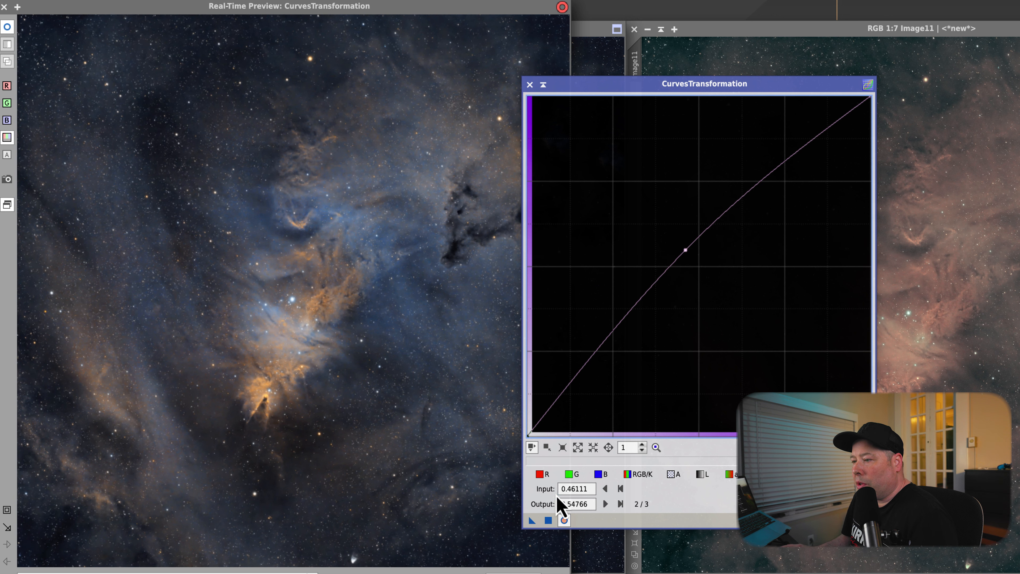
{"action": "left_click", "coordinate": [550, 521]}
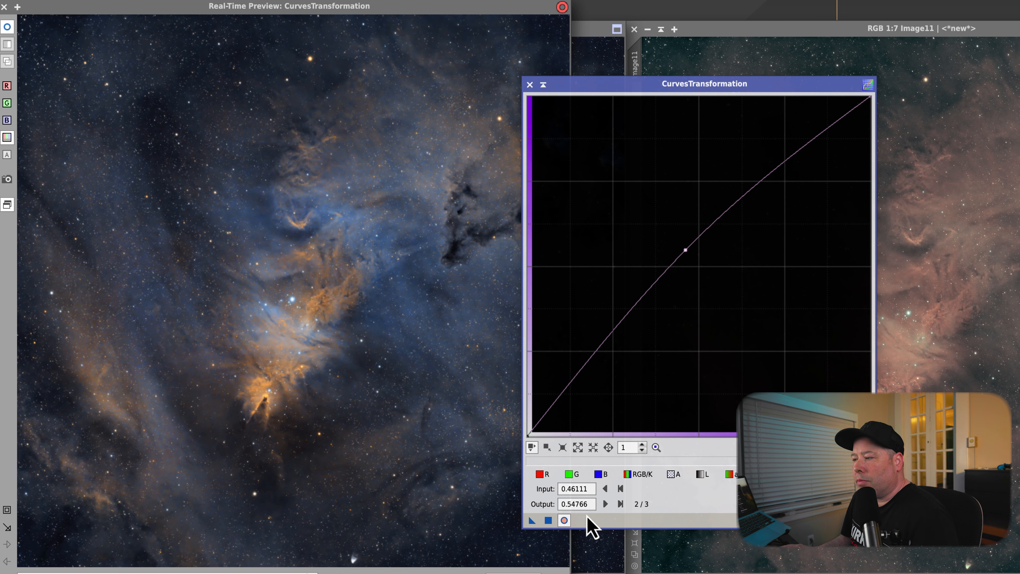
Reset the curves, close the real-time preview, and move the CurvesTransformation dialog over Image10 with the RGB/K channel selected.
{"action": "left_click", "coordinate": [867, 521]}
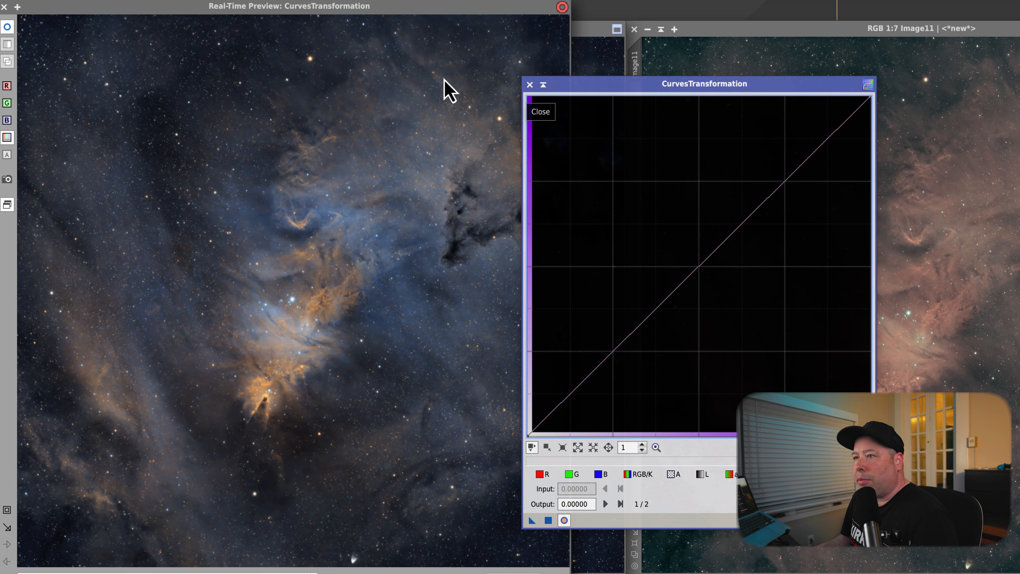
{"action": "left_click", "coordinate": [4, 7]}
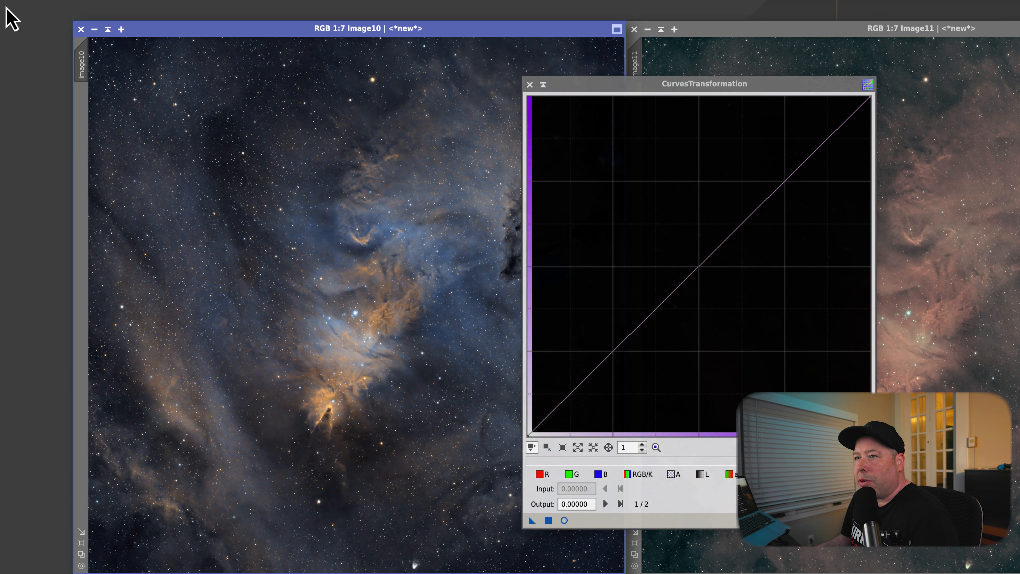
{"action": "left_click_drag", "start_coordinate": [671, 92], "coordinate": [375, 82]}
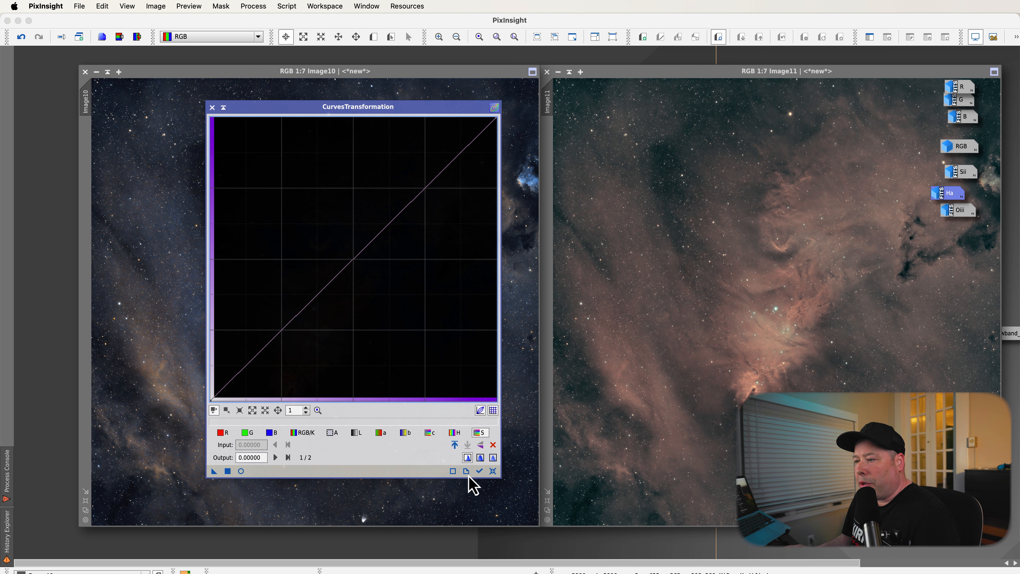
{"action": "left_click", "coordinate": [302, 432]}
{"action": "left_click", "coordinate": [241, 471]}
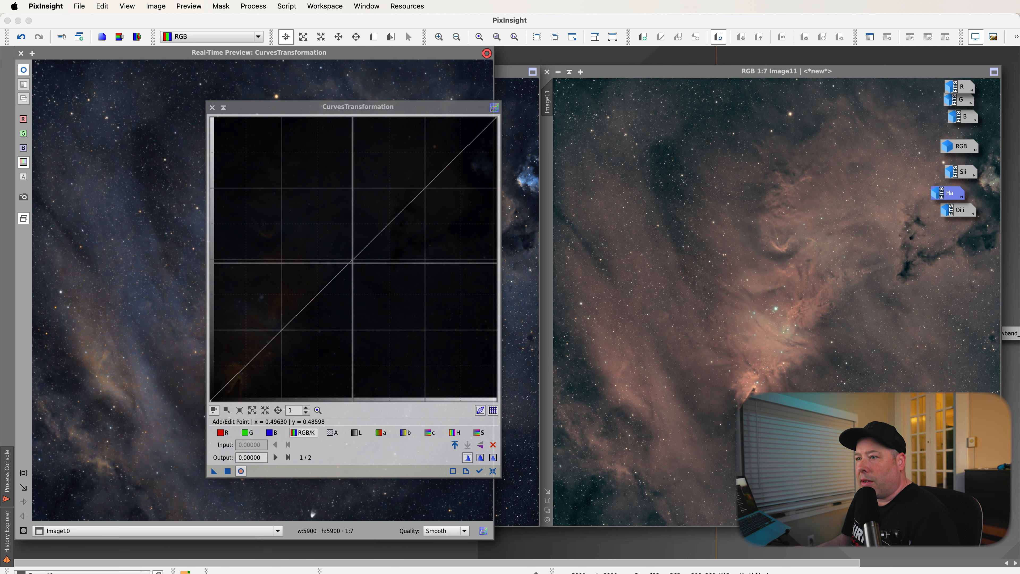
{"action": "left_click", "coordinate": [21, 53]}
Select Image11, open its real-time preview, and apply an S-curve lowering shadows and raising highlights for contrast.
{"action": "left_click", "coordinate": [667, 79]}
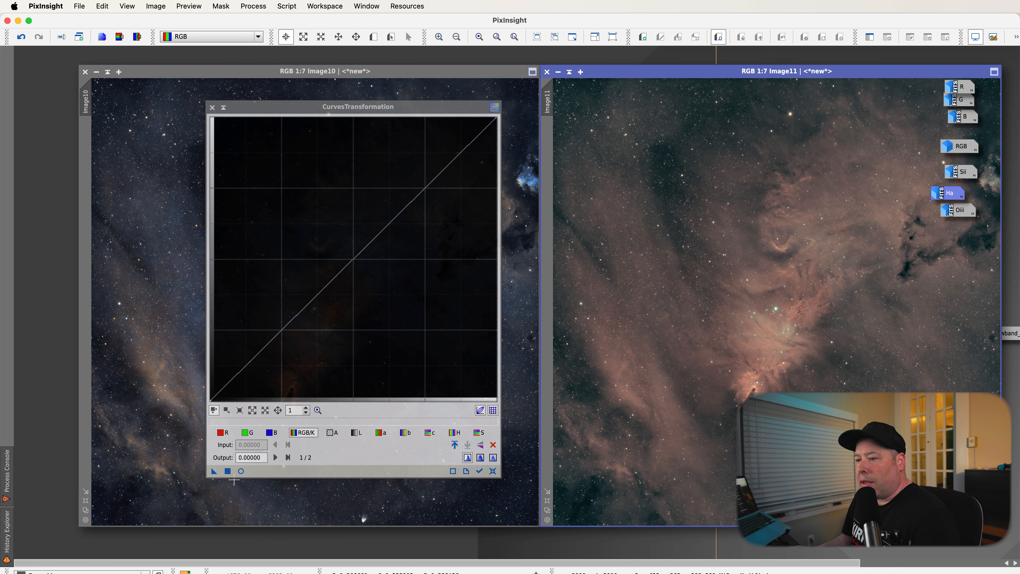
{"action": "left_click", "coordinate": [241, 471]}
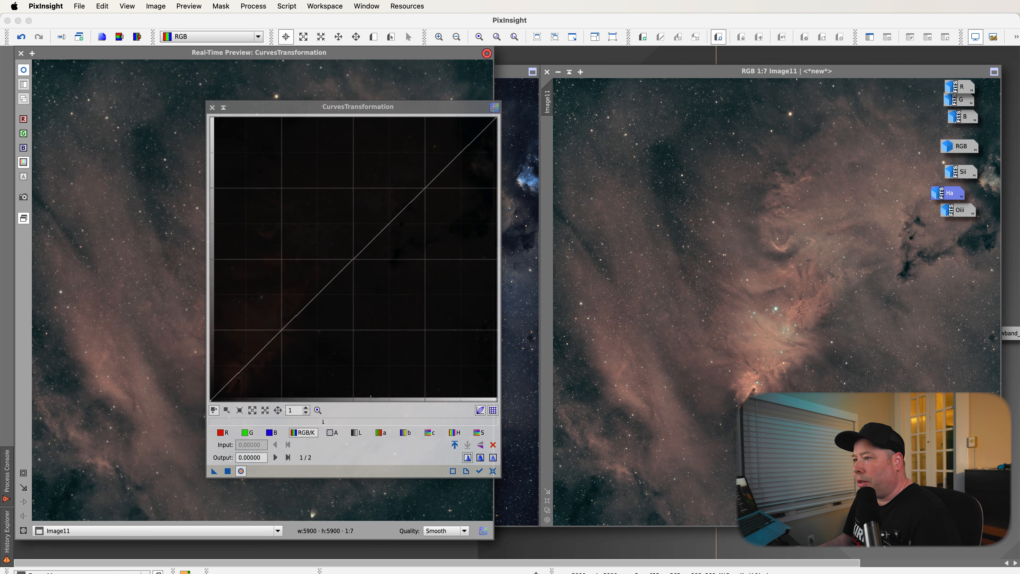
{"action": "left_click_drag", "start_coordinate": [648, 72], "coordinate": [622, 77]}
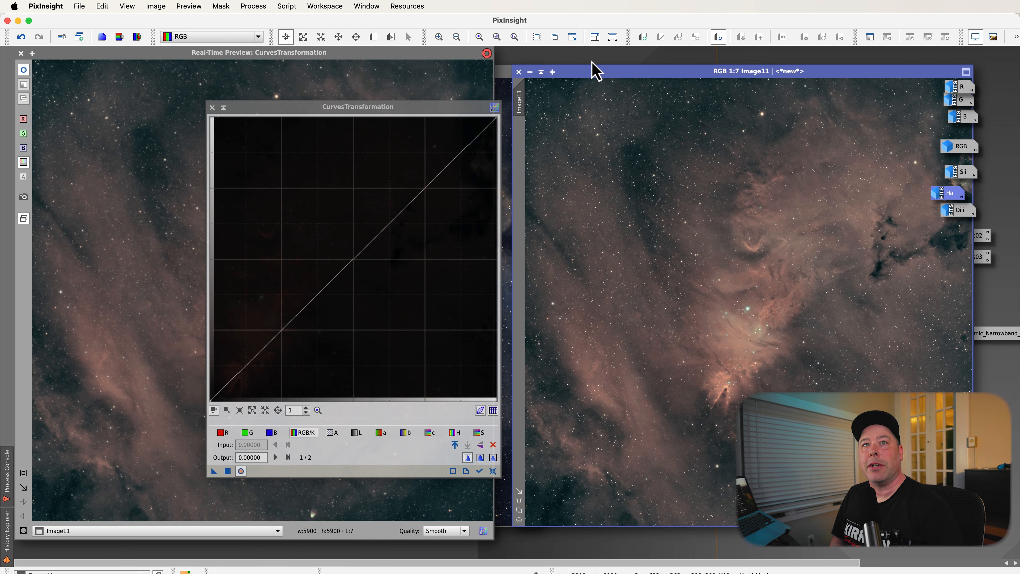
{"action": "left_click", "coordinate": [279, 332]}
{"action": "left_click_drag", "start_coordinate": [280, 331], "coordinate": [291, 341]}
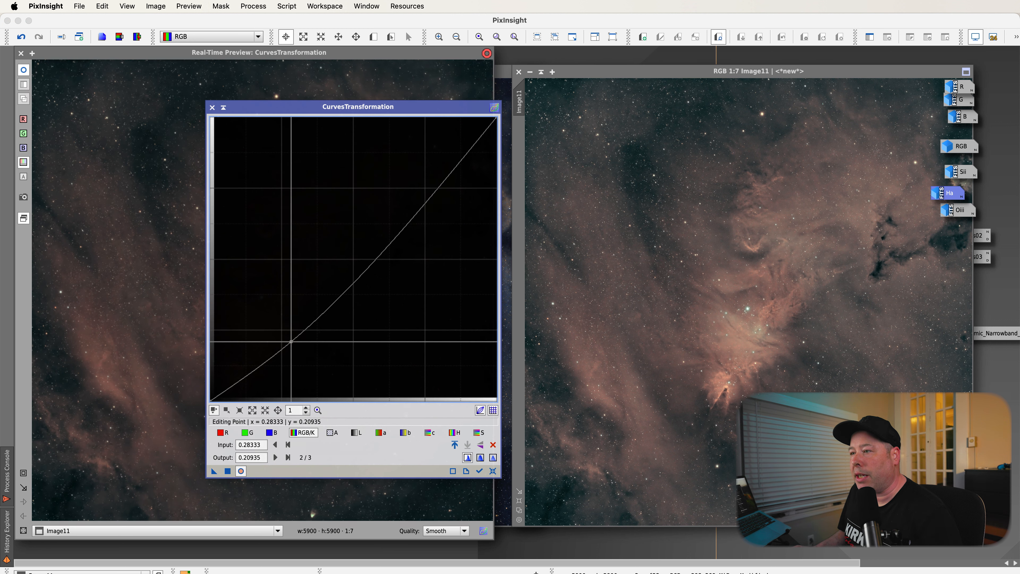
{"action": "left_click_drag", "start_coordinate": [428, 192], "coordinate": [415, 177]}
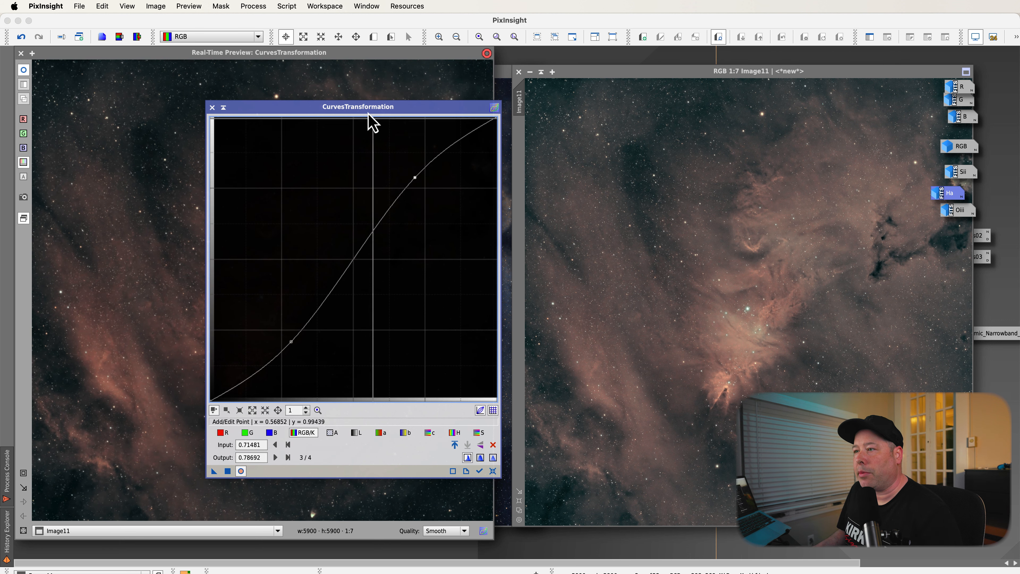
{"action": "left_click_drag", "start_coordinate": [363, 107], "coordinate": [656, 106]}
{"action": "left_click_drag", "start_coordinate": [787, 65], "coordinate": [790, 62]}
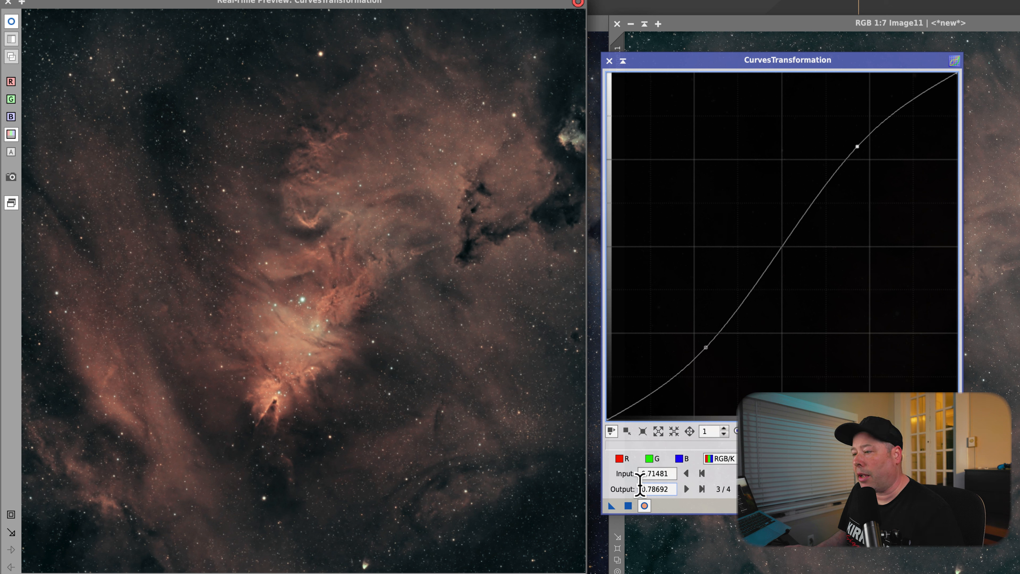
{"action": "left_click_drag", "start_coordinate": [706, 347], "coordinate": [708, 347]}
{"action": "left_click_drag", "start_coordinate": [857, 146], "coordinate": [857, 140]}
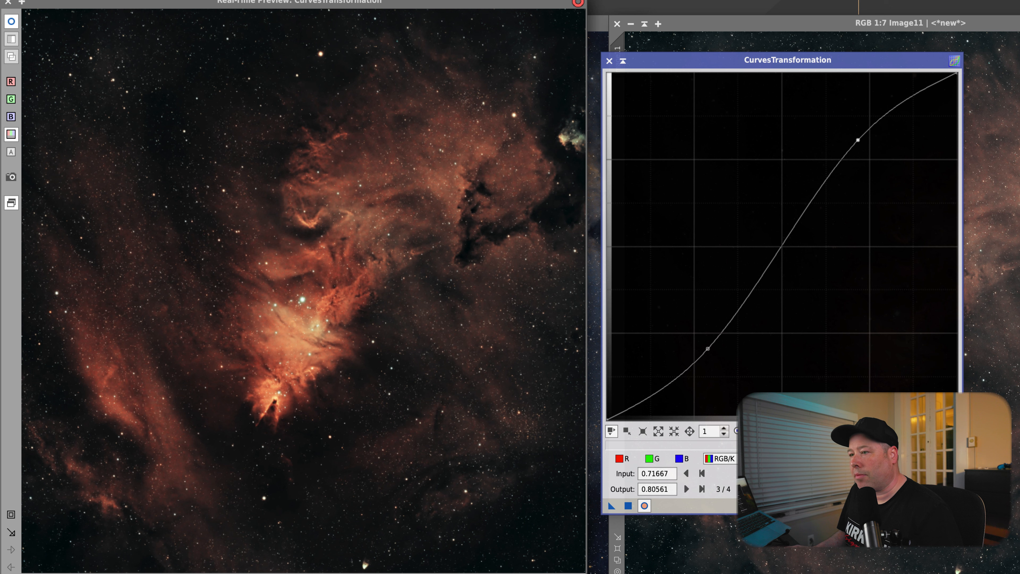
{"action": "left_click", "coordinate": [953, 505]}
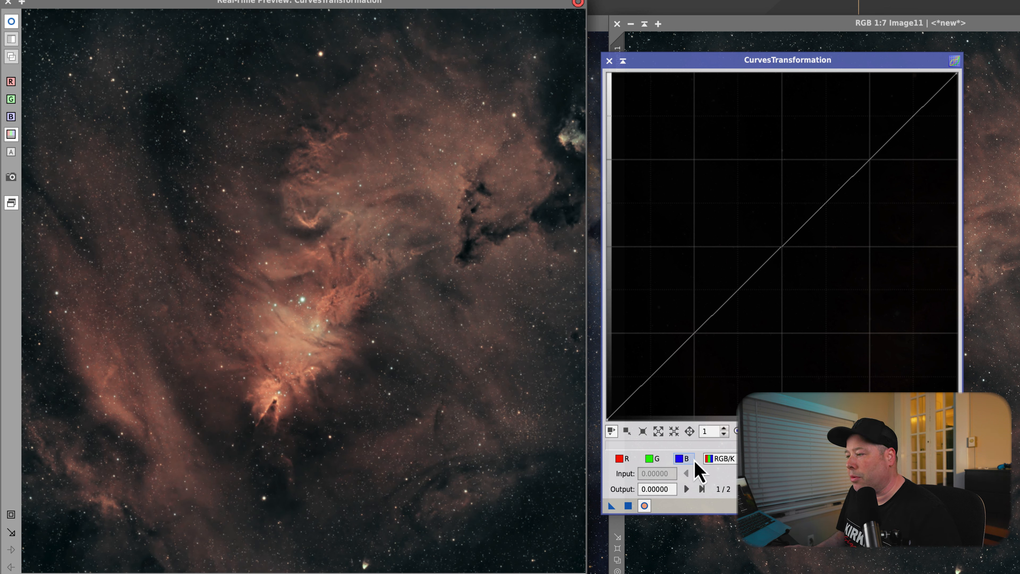
Apply a saturation curve raising the midpoint to boost Image11's color saturation.
{"action": "left_click", "coordinate": [781, 247]}
{"action": "left_click_drag", "start_coordinate": [781, 247], "coordinate": [759, 223]}
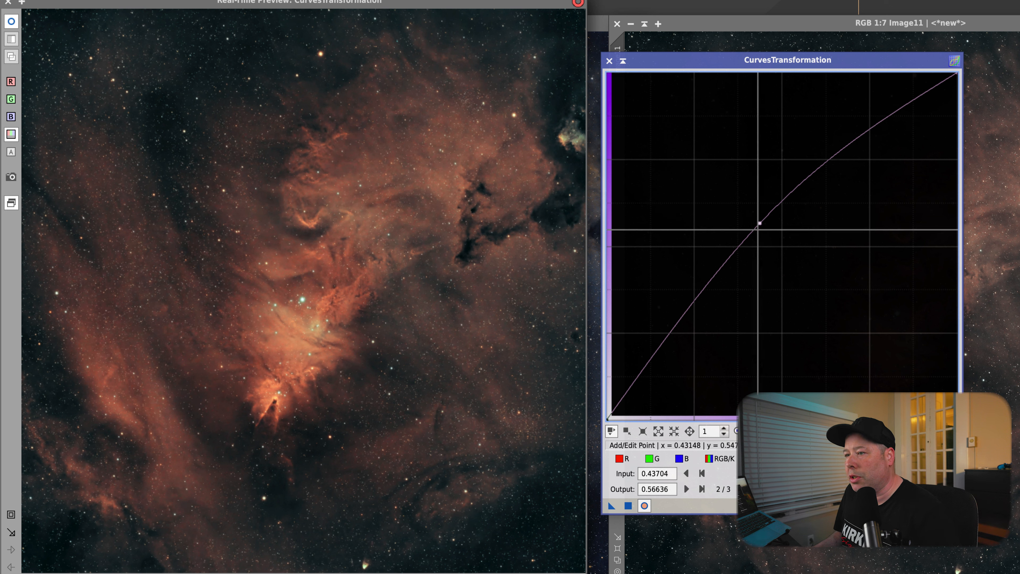
{"action": "left_click", "coordinate": [628, 505]}
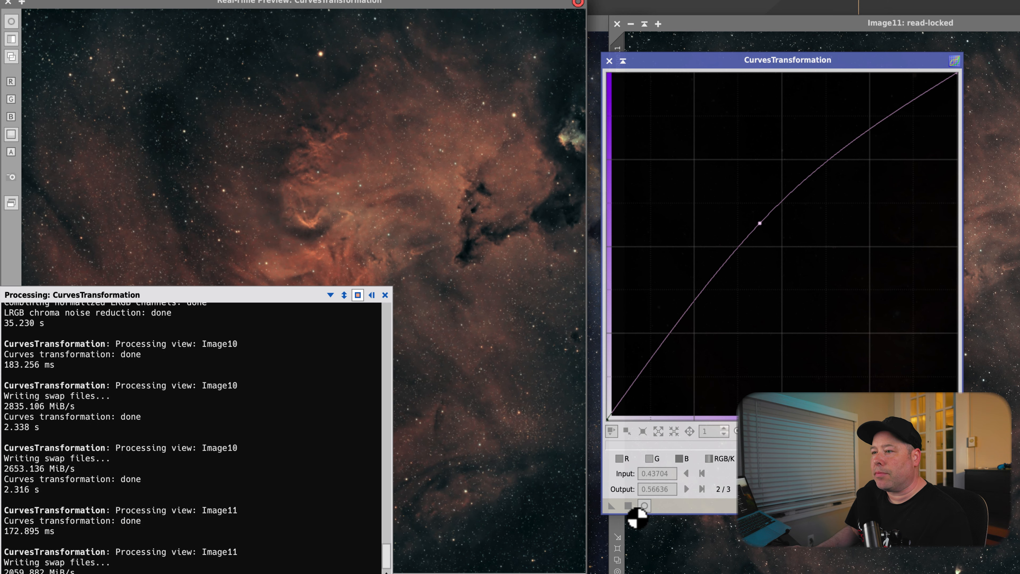